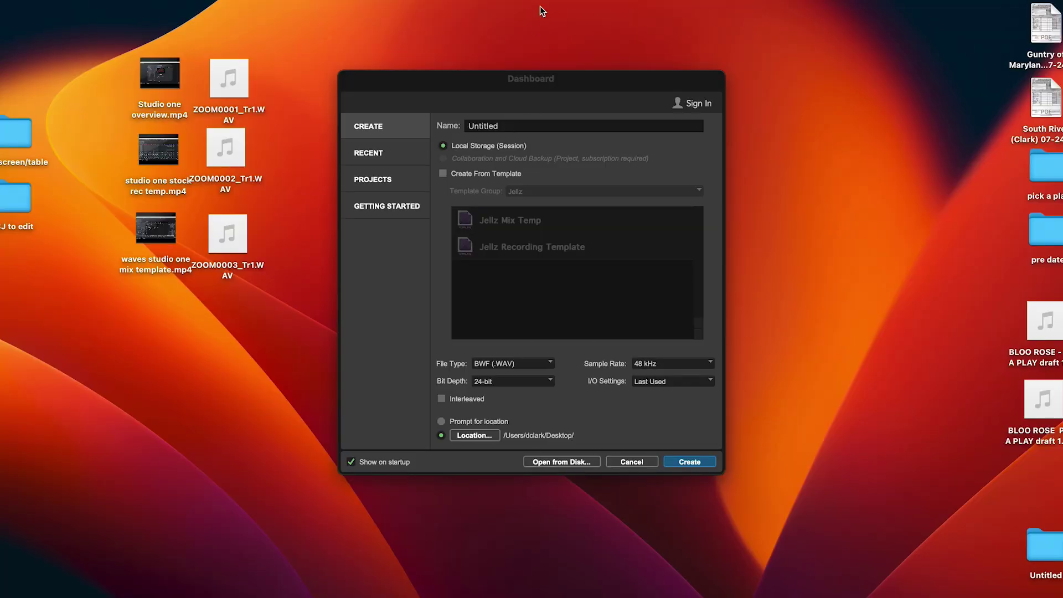
Trim the session name to 'Untitle' and leave Create From Template unchecked after viewing the template groups
left_click(545, 89)
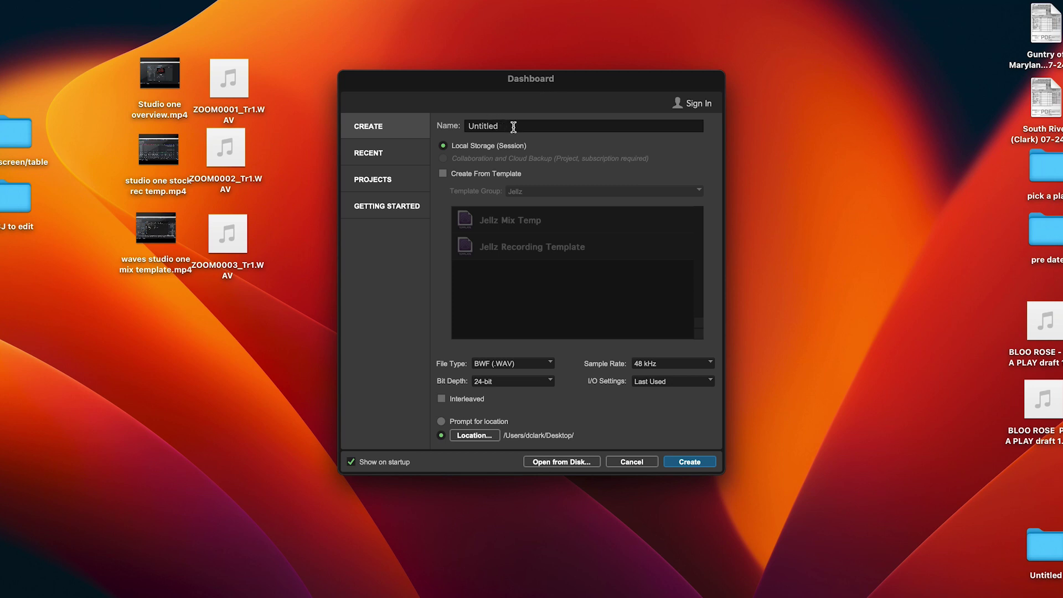
key("BackSpace")
left_click(443, 174)
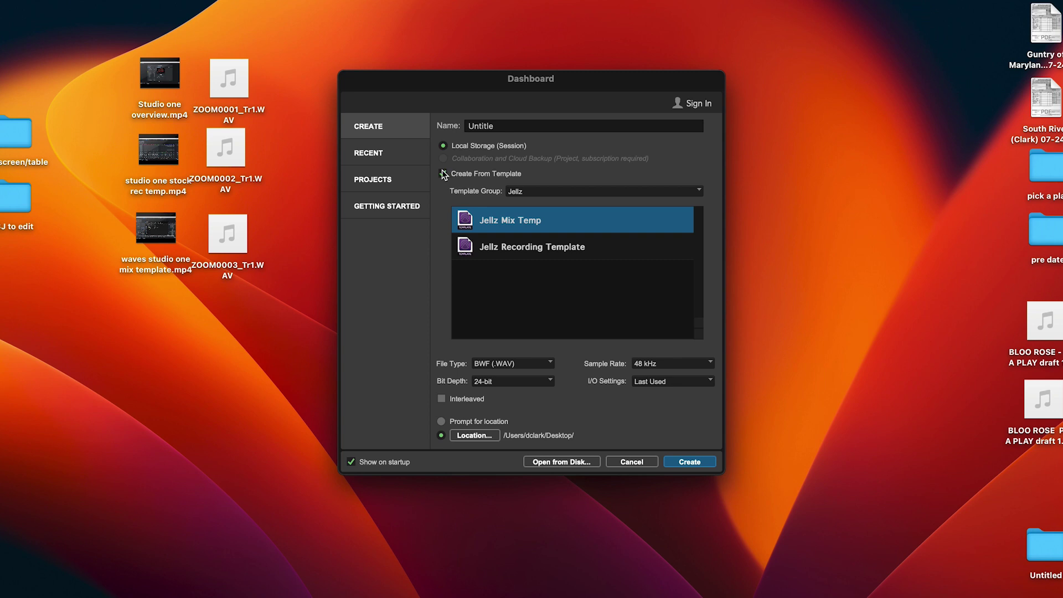
left_click(518, 191)
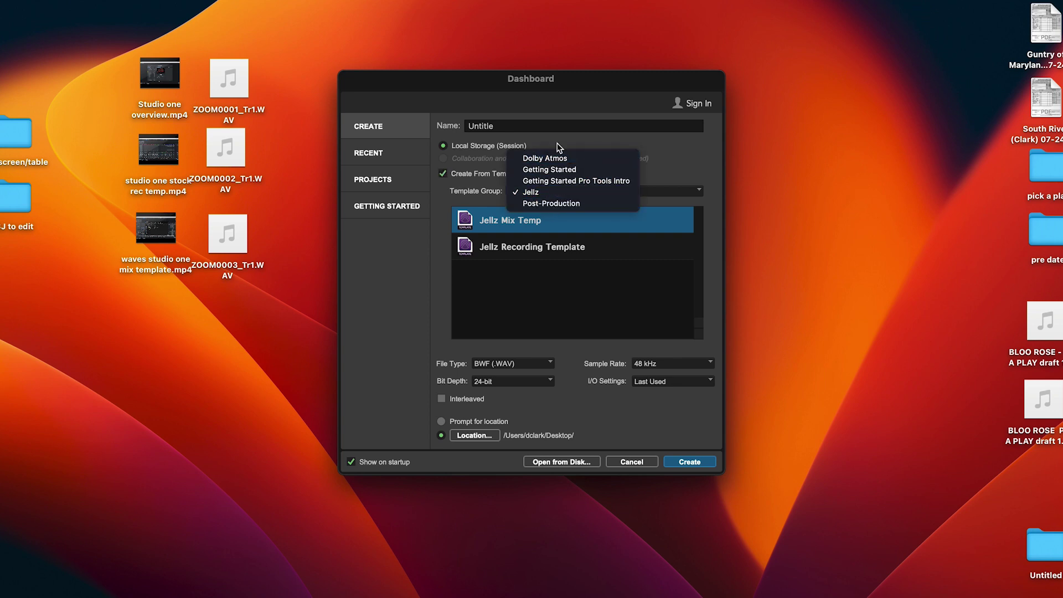
left_click(668, 162)
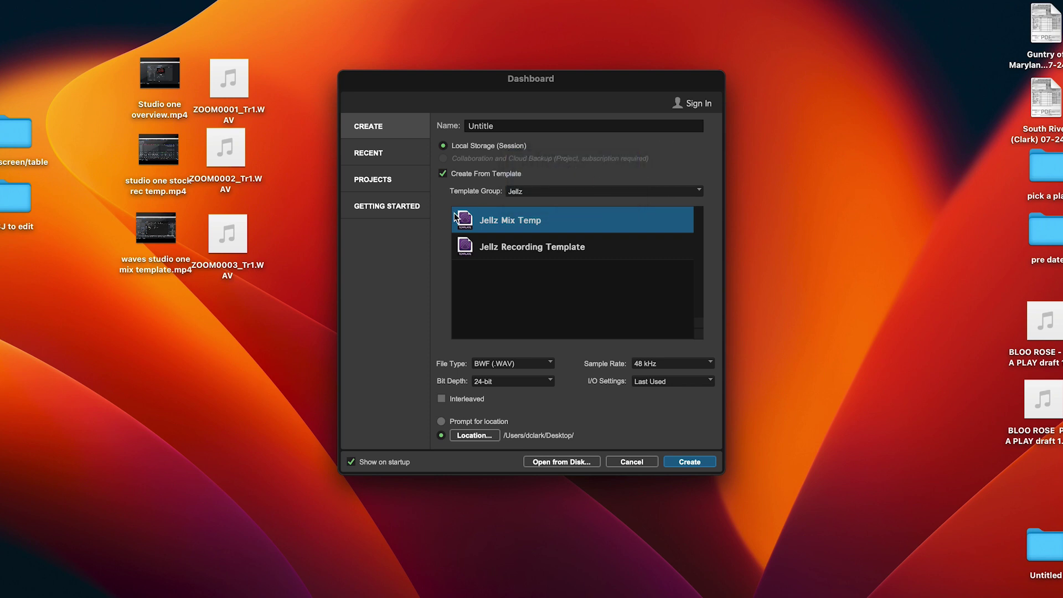
left_click(443, 173)
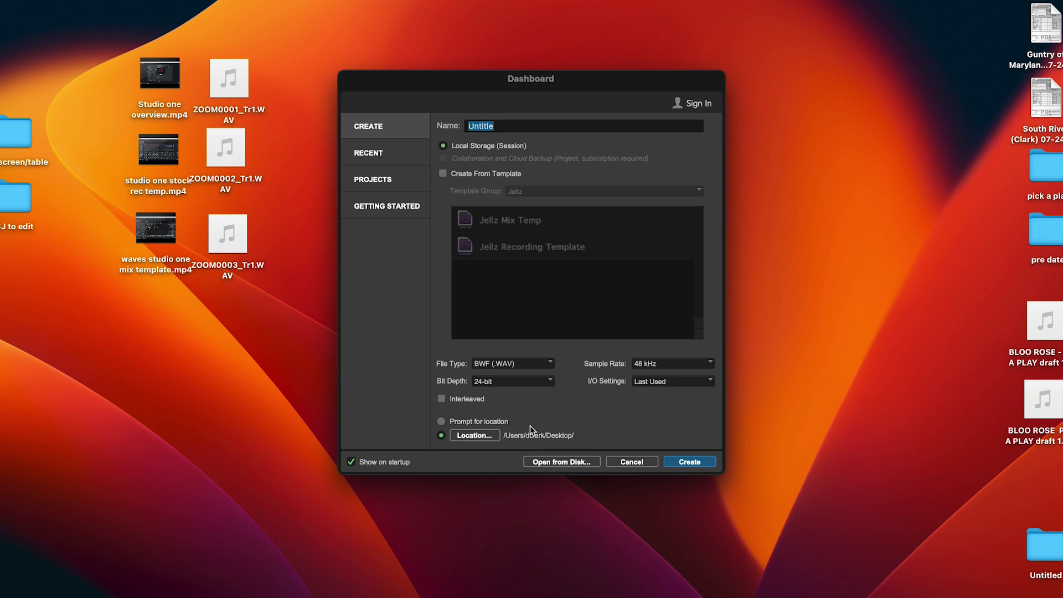
Browse the RECENT, PROJECTS and GETTING STARTED sections, then return to CREATE
left_click(377, 151)
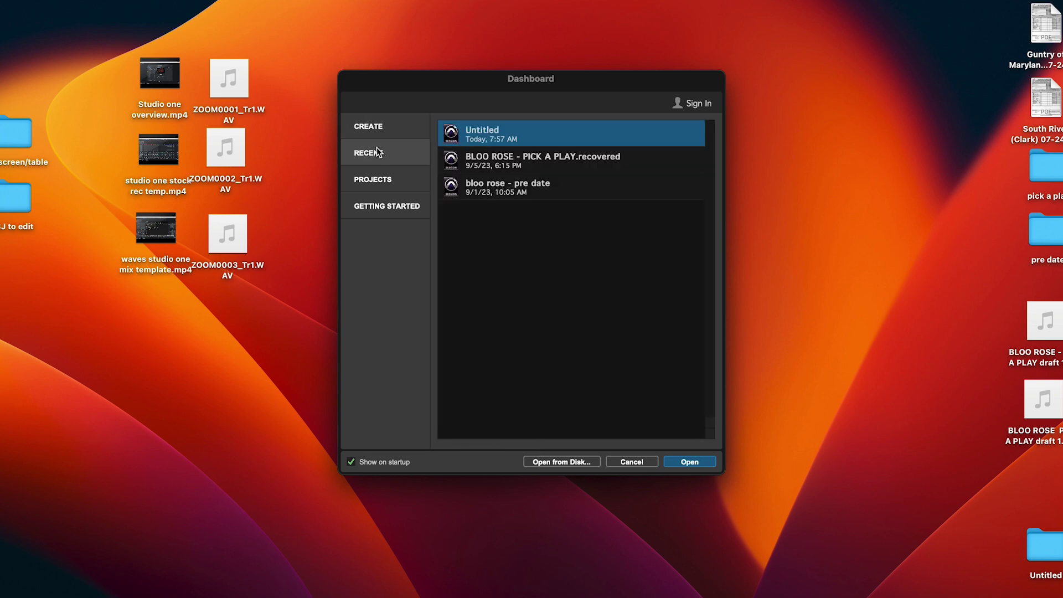
left_click(379, 191)
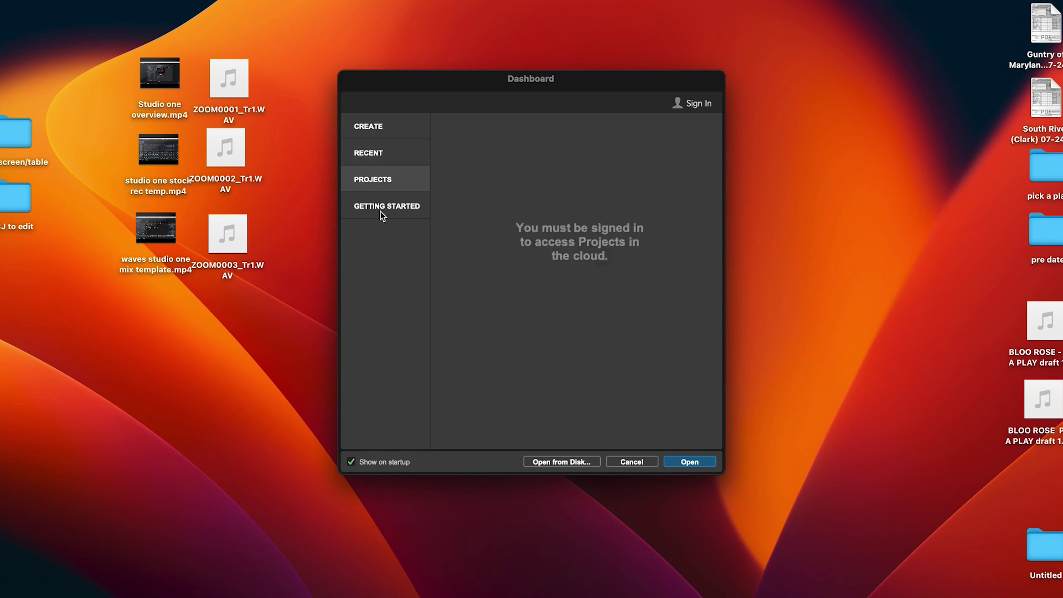
left_click(382, 213)
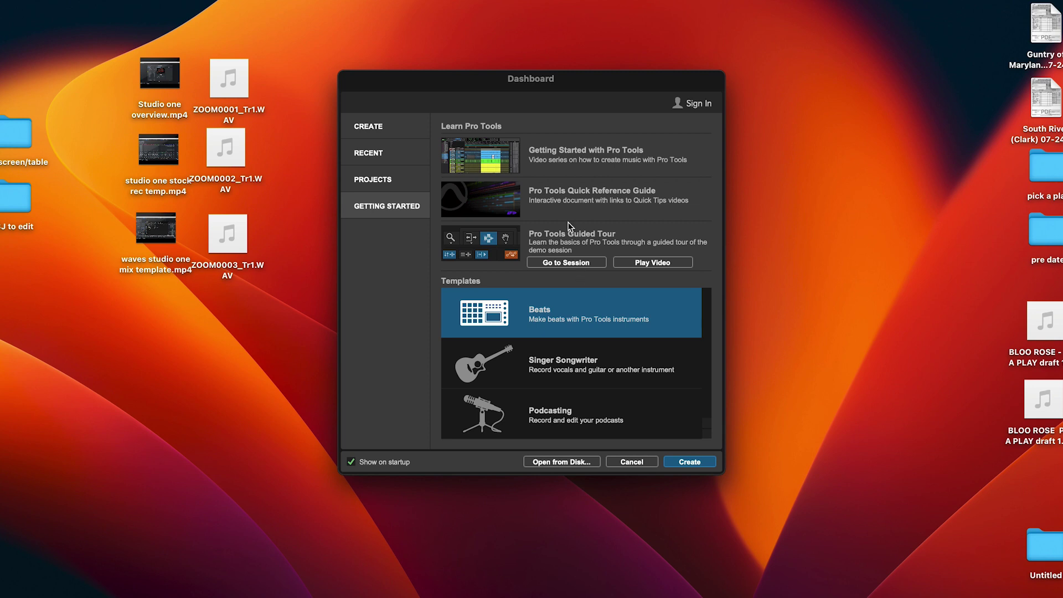
left_click(380, 128)
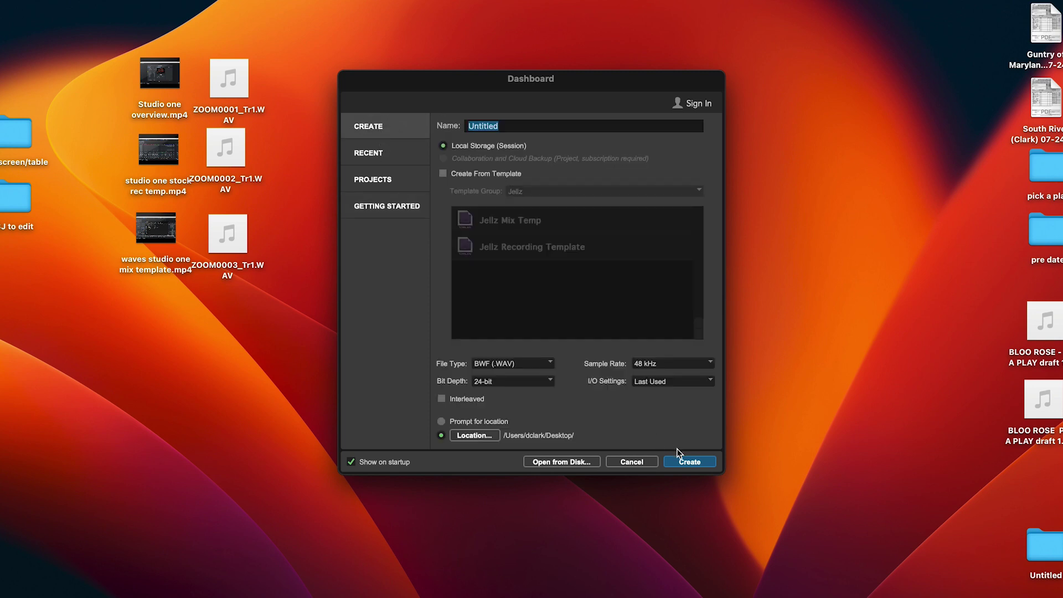
Dismiss the duplicate 'Untitled' name alert and create the session as 'jhslkhj'
left_click(688, 463)
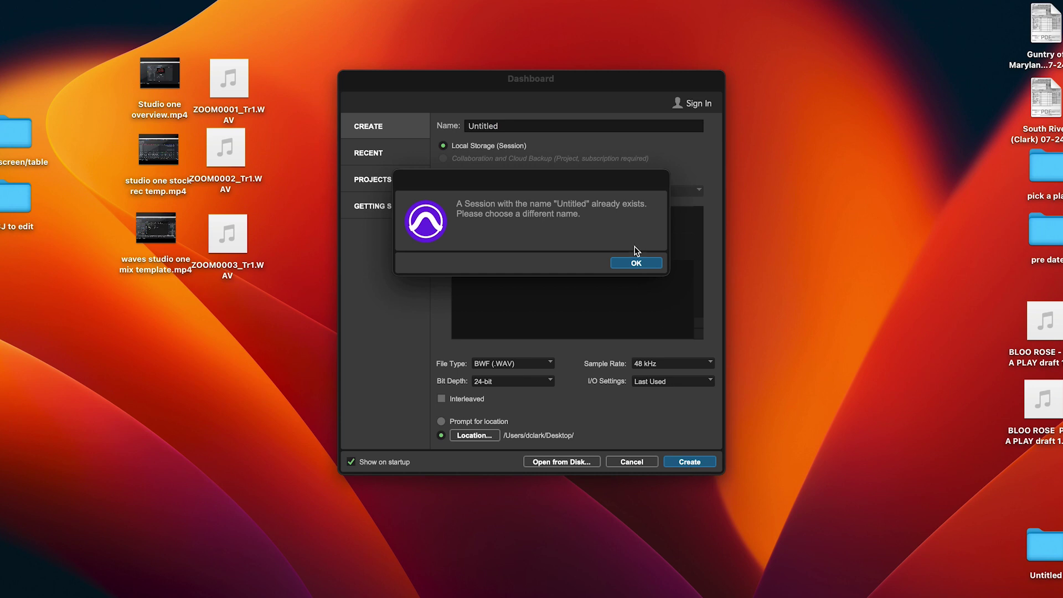
left_click(638, 263)
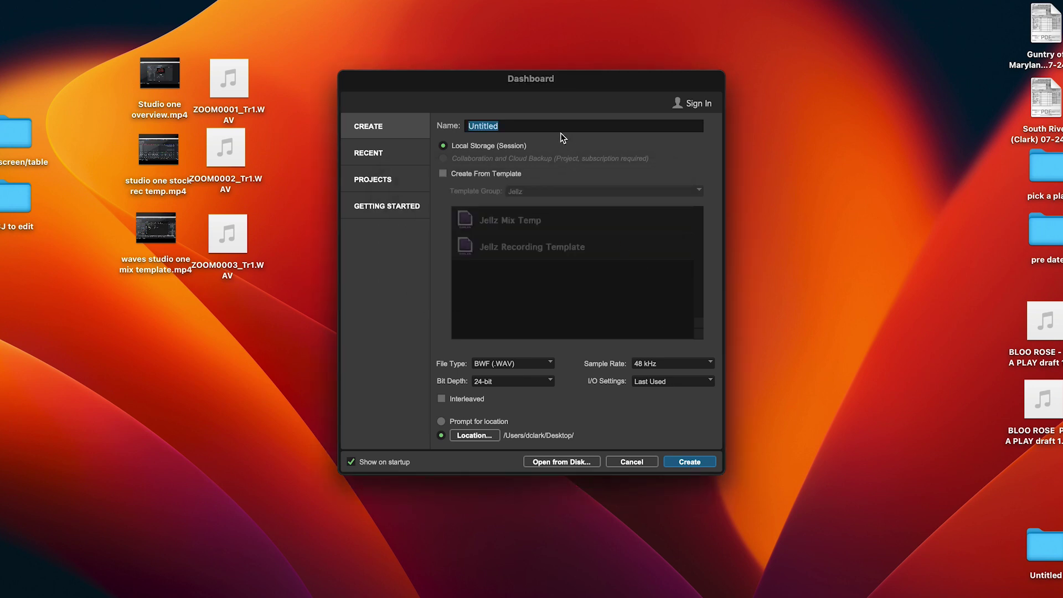
type("jhslkhj")
left_click(679, 464)
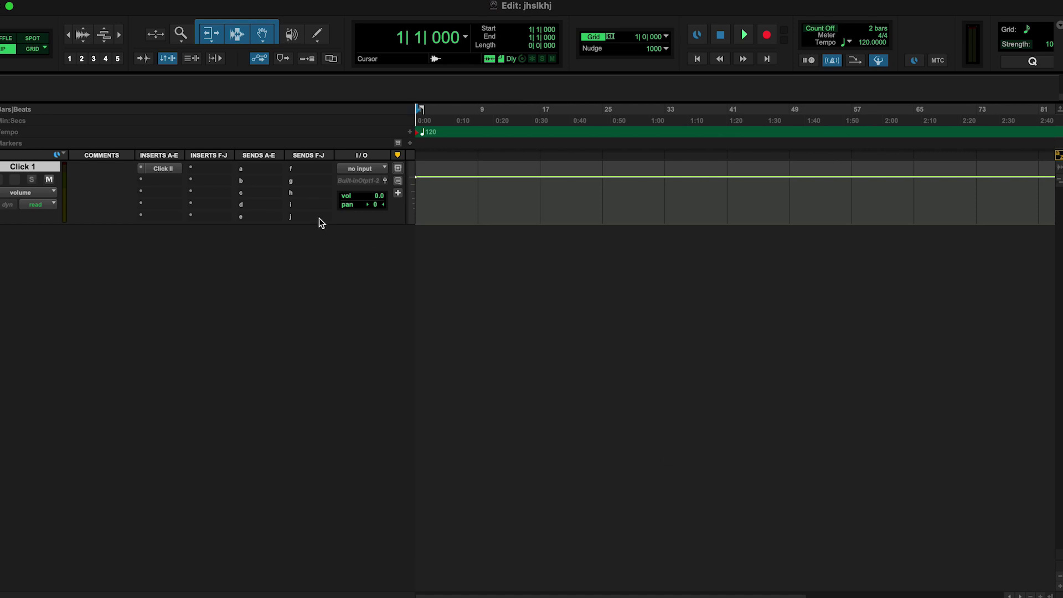
left_click(63, 0)
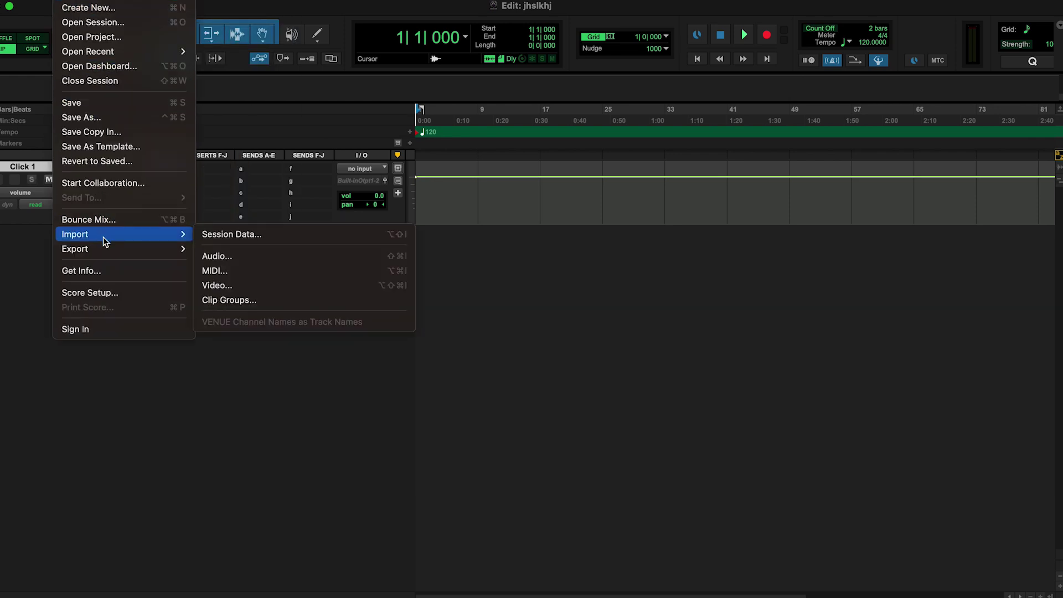
mouse_move(107, 258)
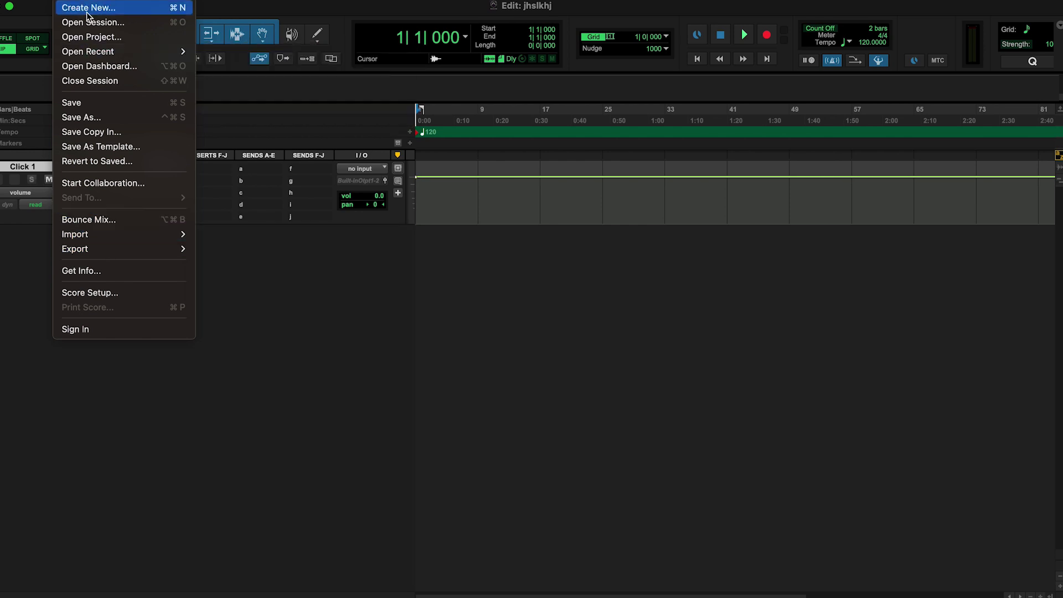
mouse_move(98, 0)
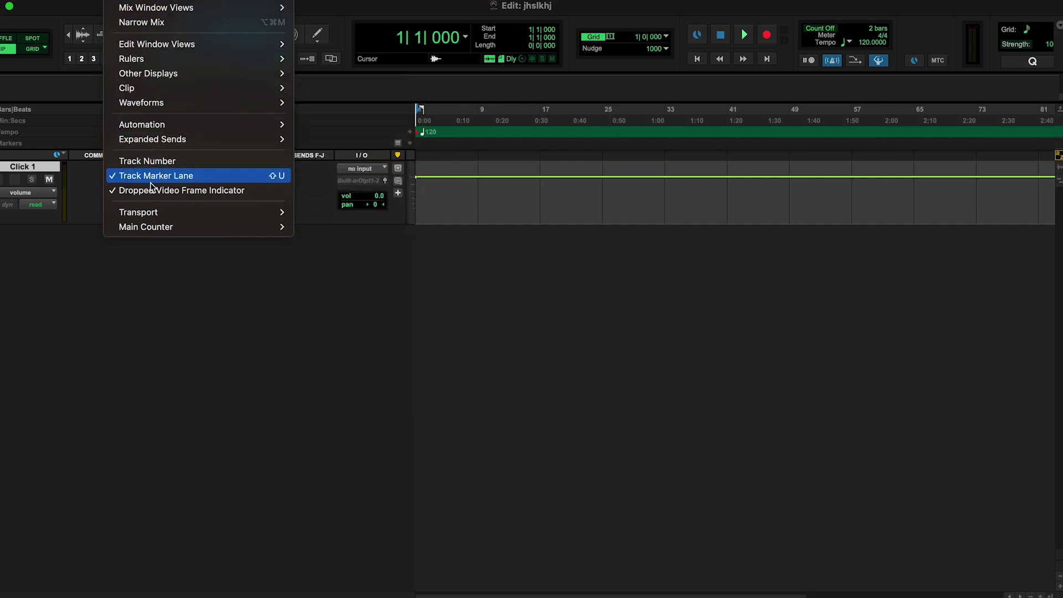
mouse_move(158, 0)
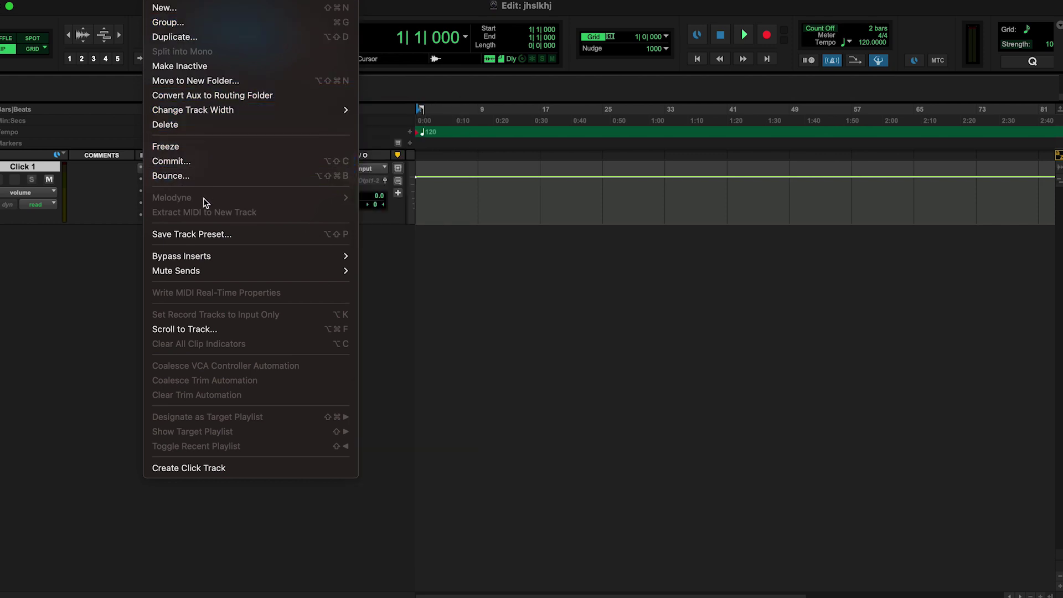
mouse_move(209, 1)
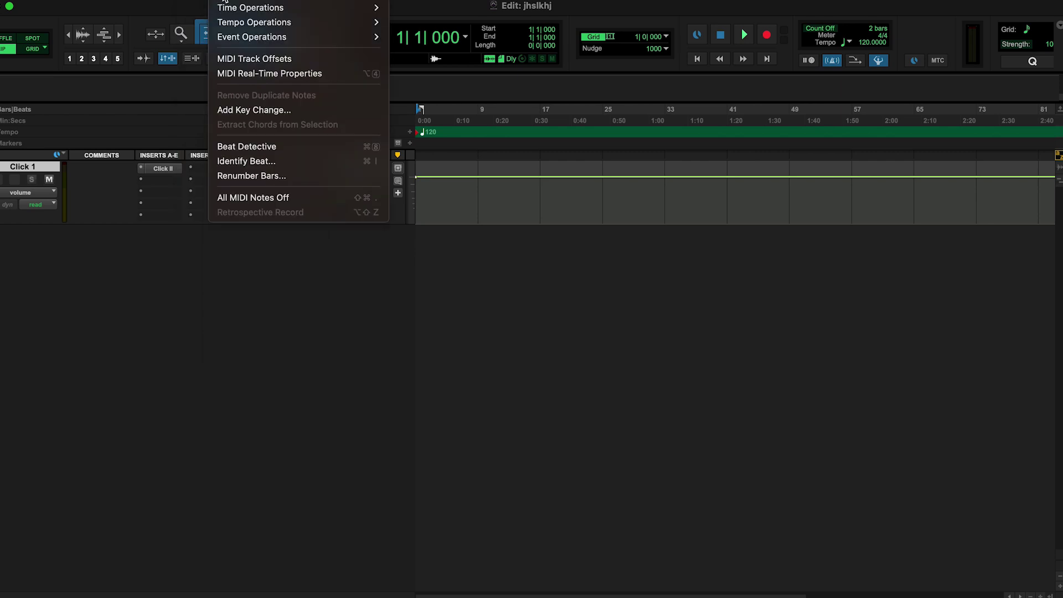
mouse_move(264, 2)
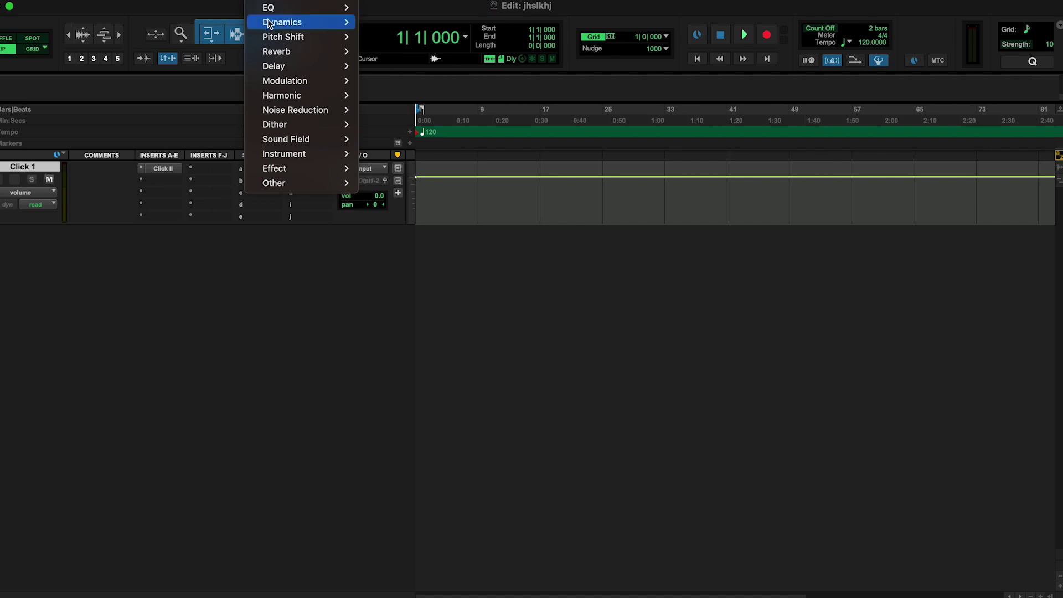
mouse_move(313, 1)
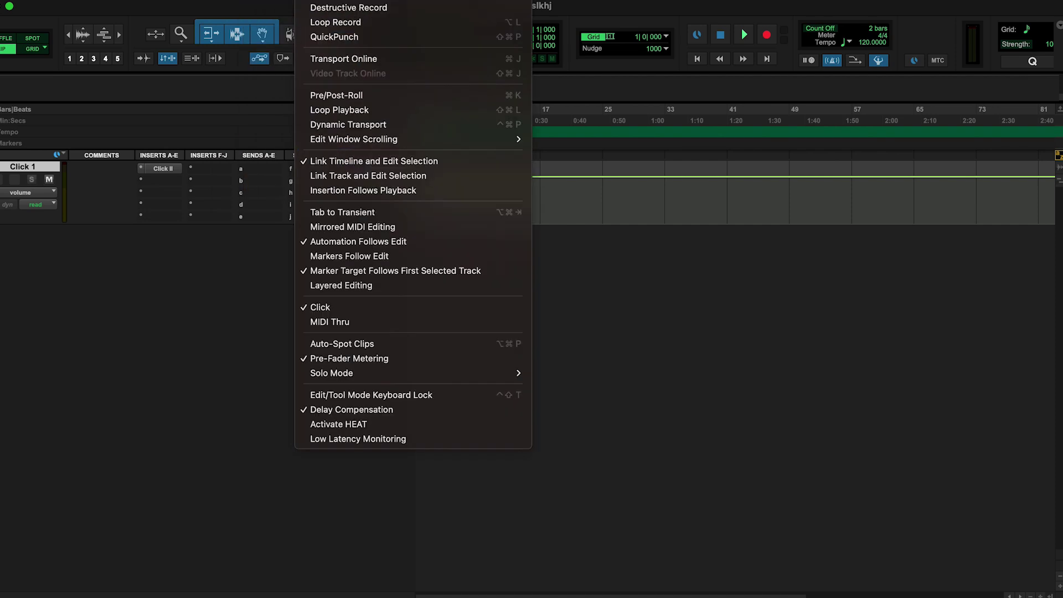
mouse_move(363, 1)
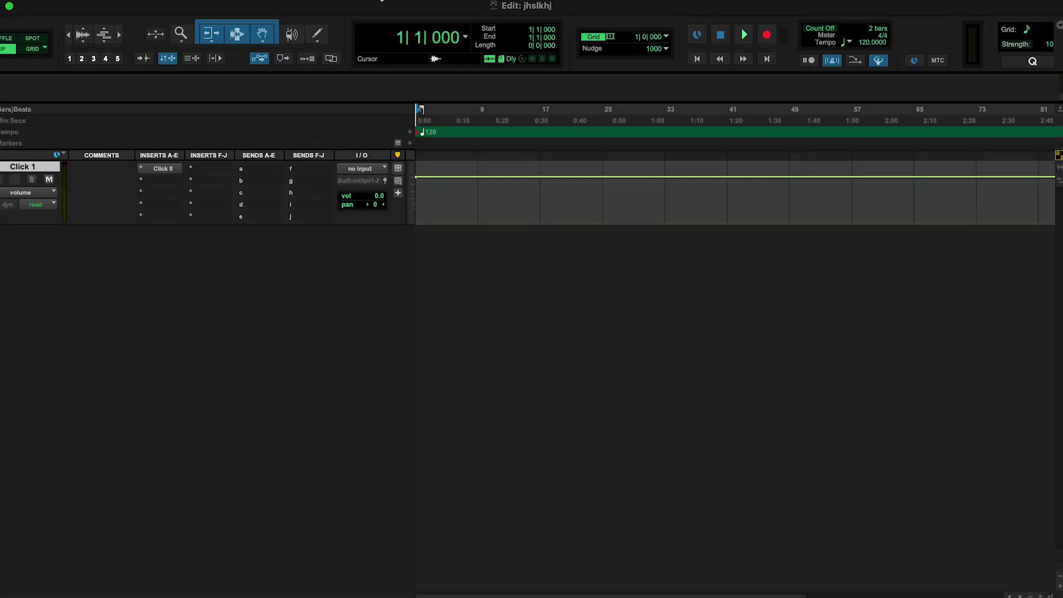
left_click(410, 0)
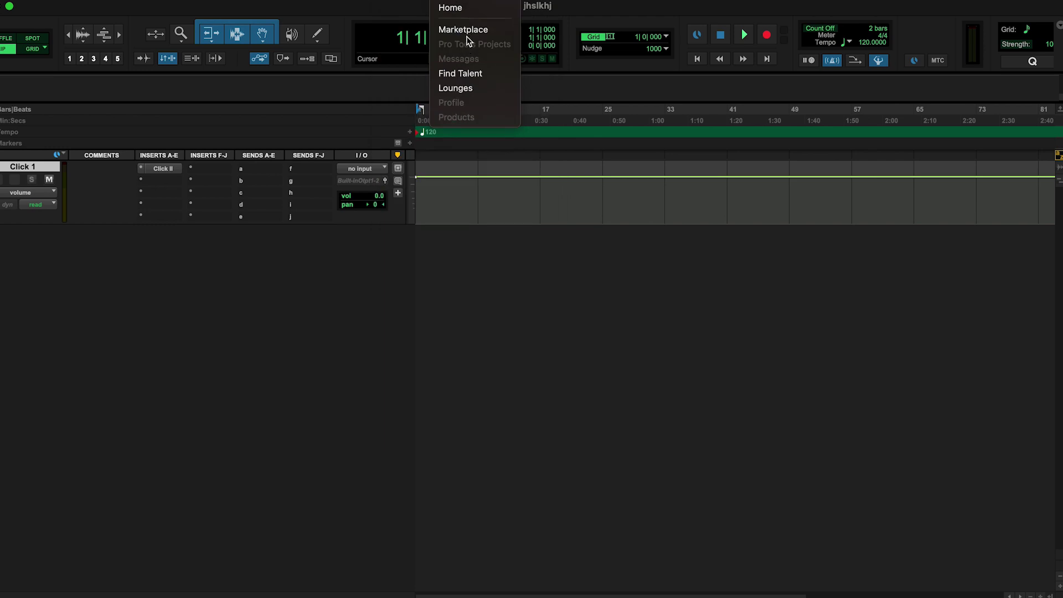
mouse_move(492, 1)
left_click(279, 395)
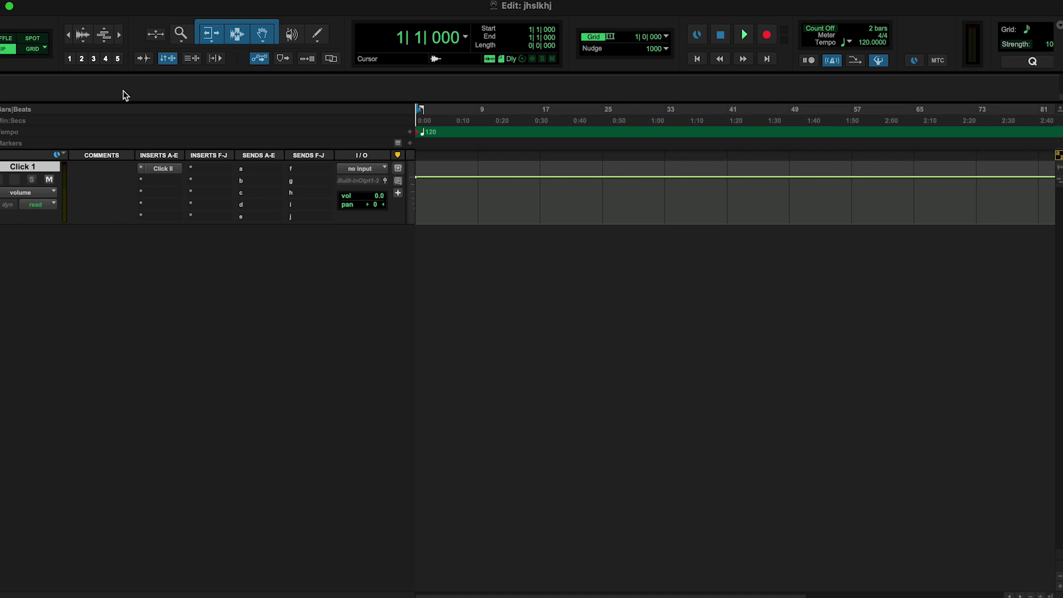
left_click(5, 40)
Switch from Spot to Grid editing mode and zoom the timeline out to bars 1–31
key("F3")
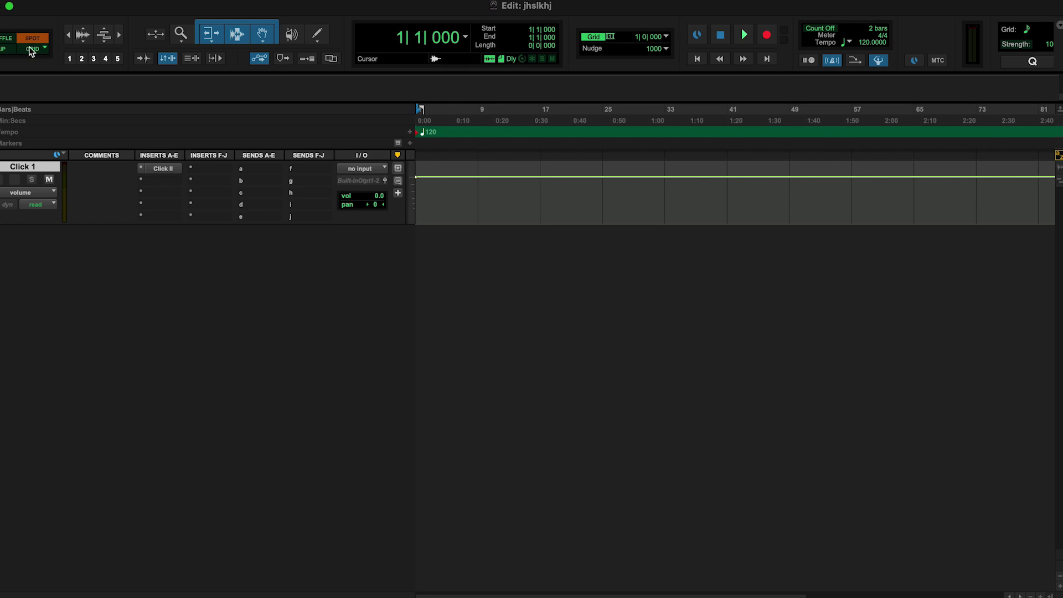
left_click(32, 49)
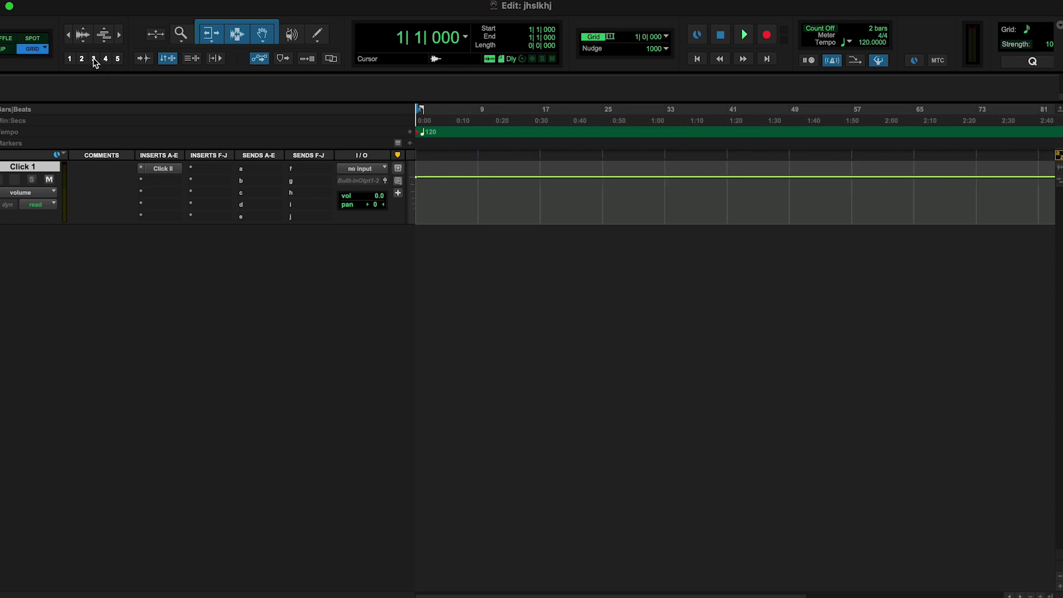
left_click(71, 61)
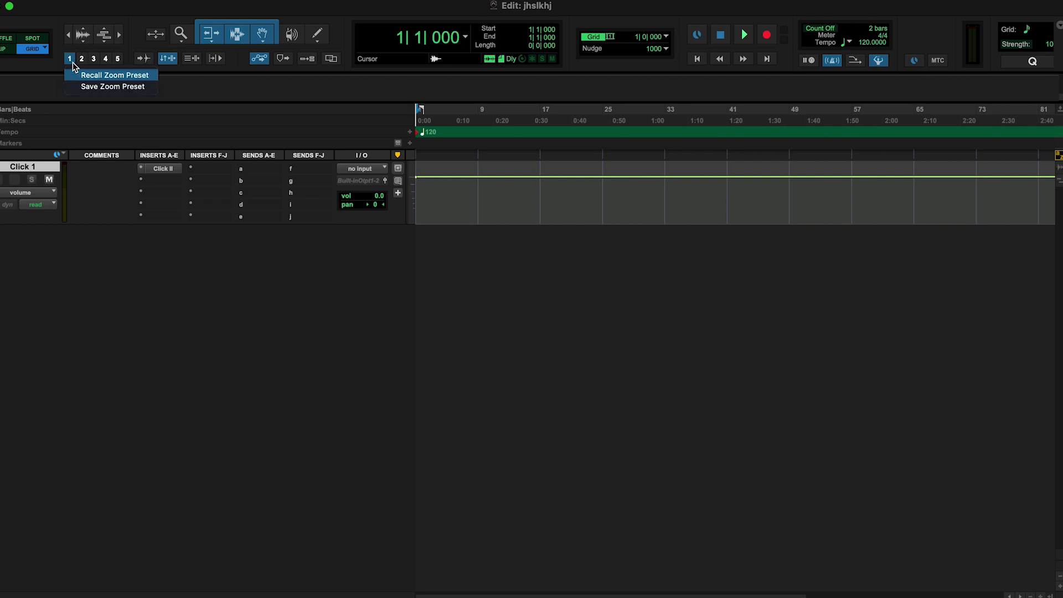
left_click(81, 60)
left_click(81, 60)
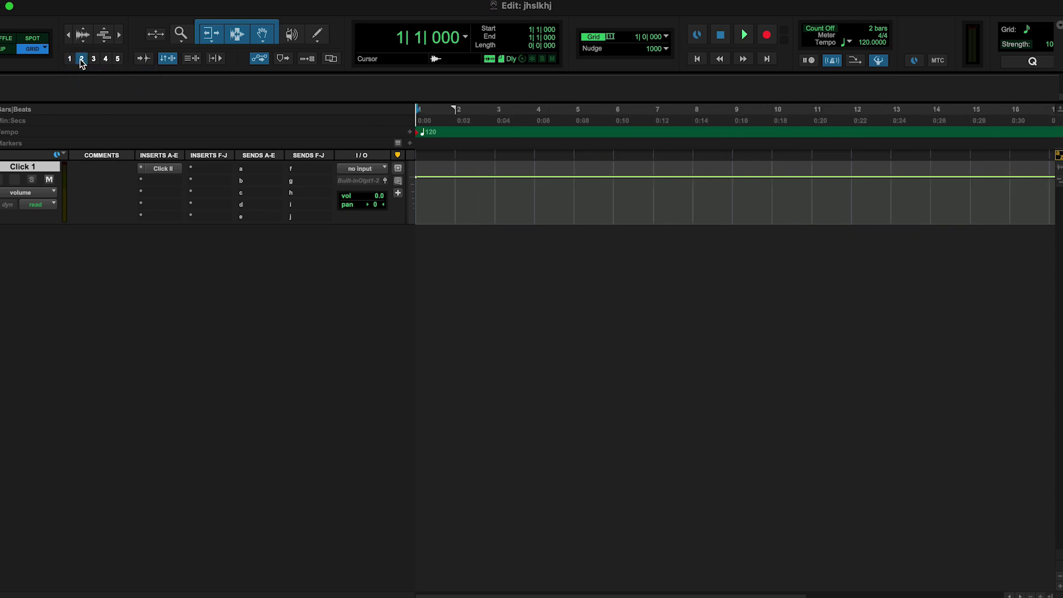
left_click(94, 59)
left_click(70, 60)
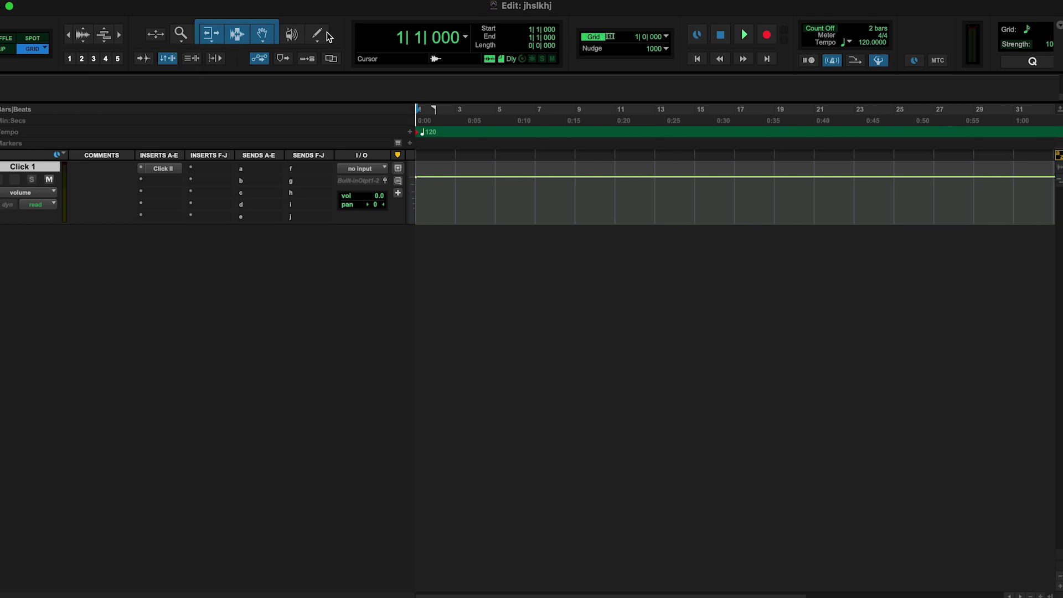
Inspect the Main Counter fields at 1|1|000, then play from bar 1 and stop
left_click(430, 42)
left_click(419, 40)
left_click(401, 40)
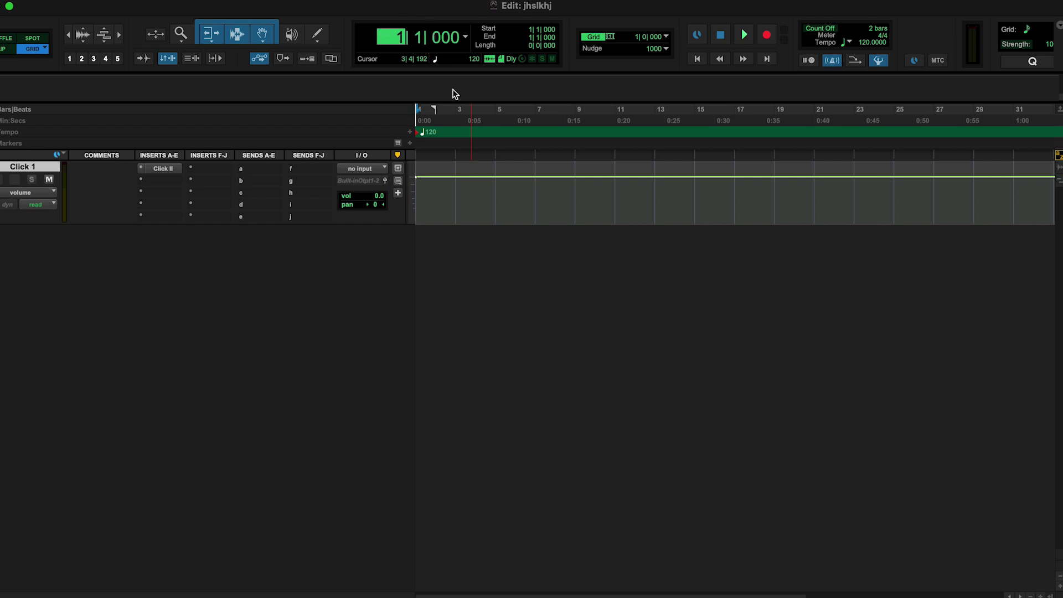
key("space")
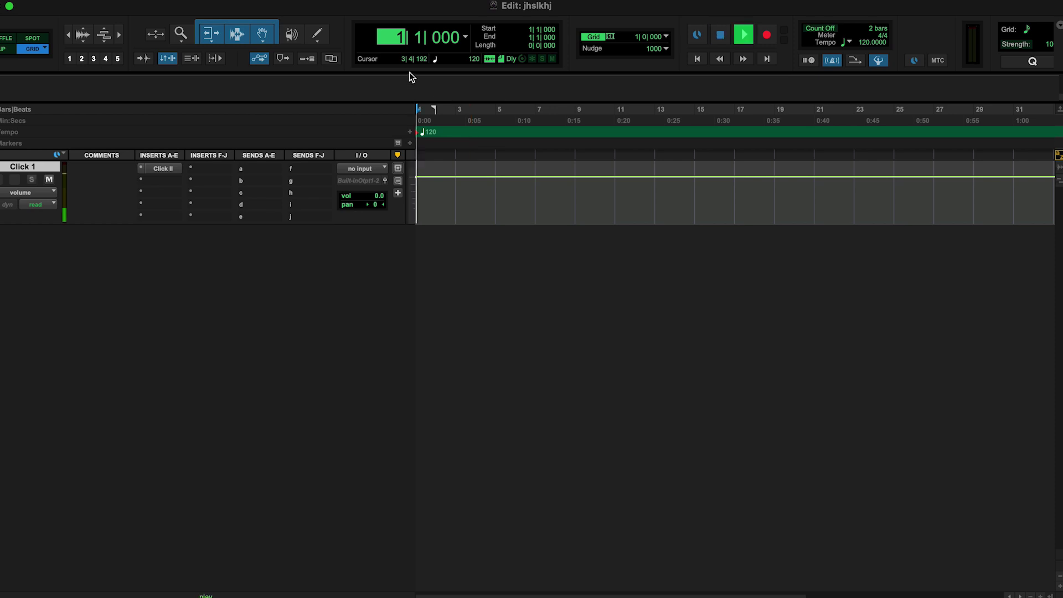
key("space")
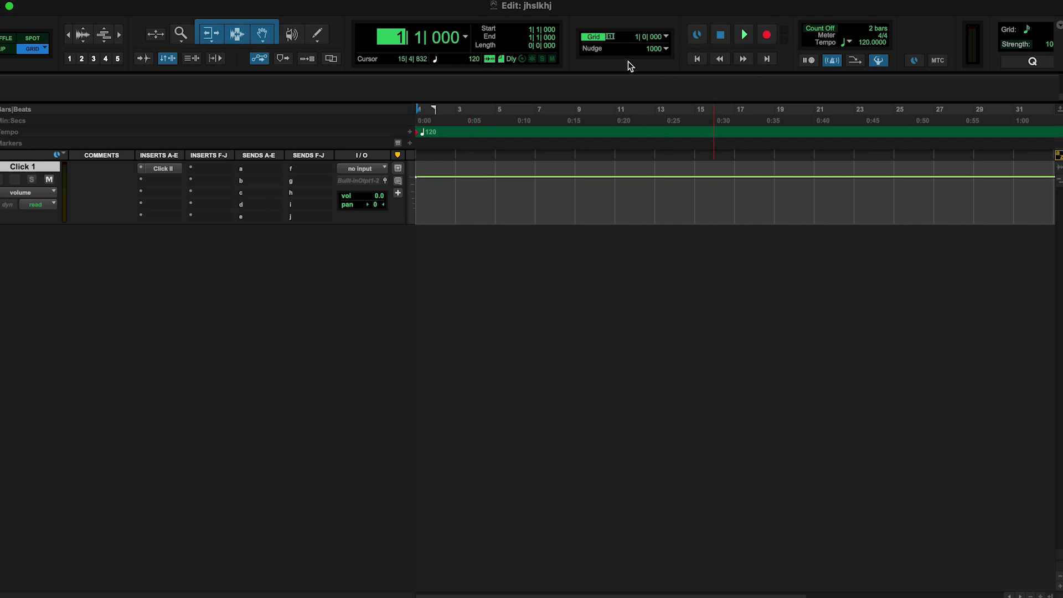
left_click(653, 49)
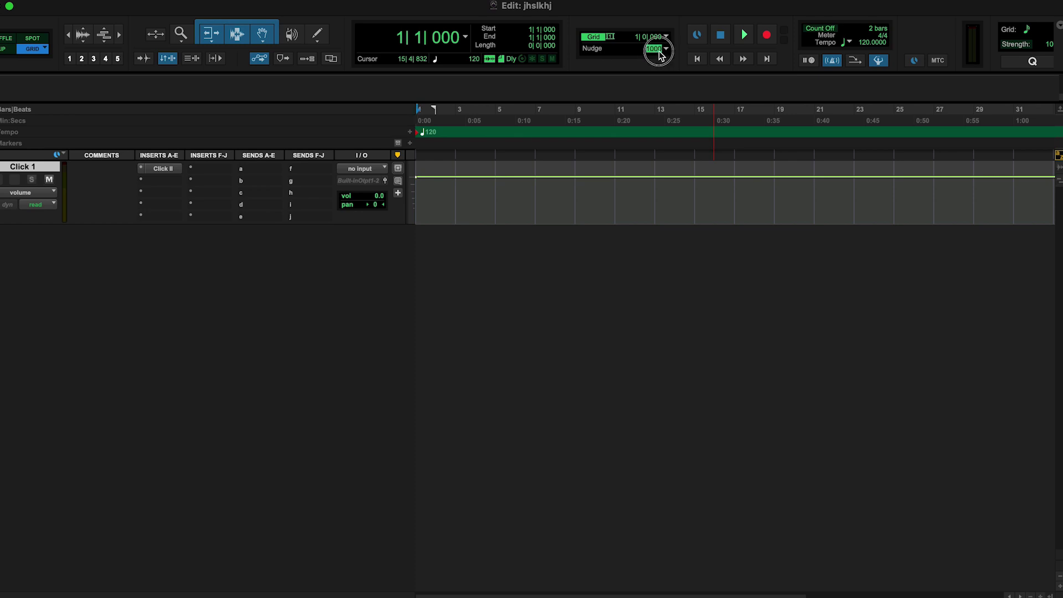
left_click(666, 51)
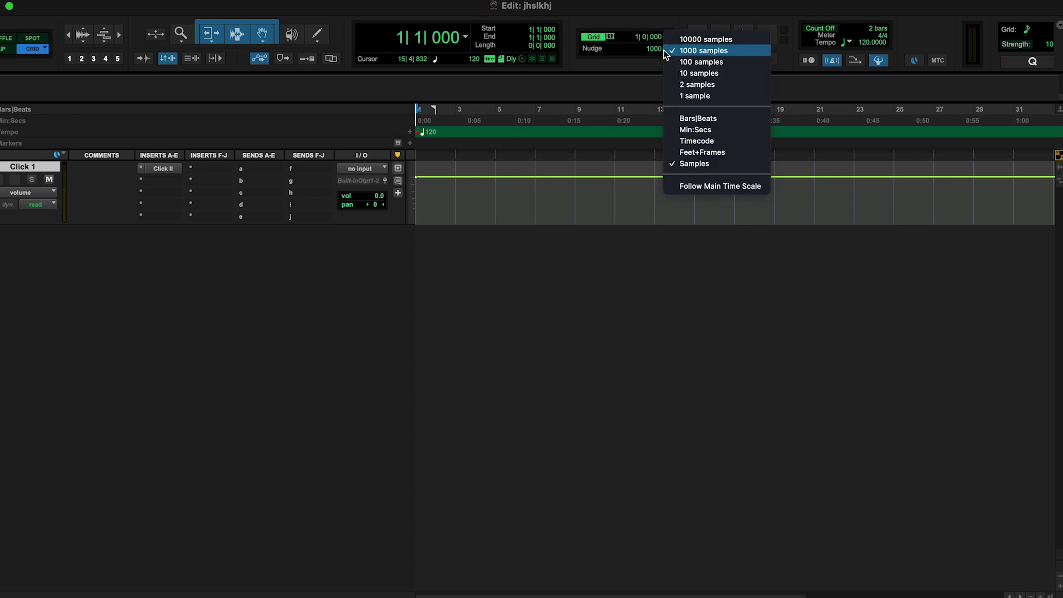
left_click(638, 65)
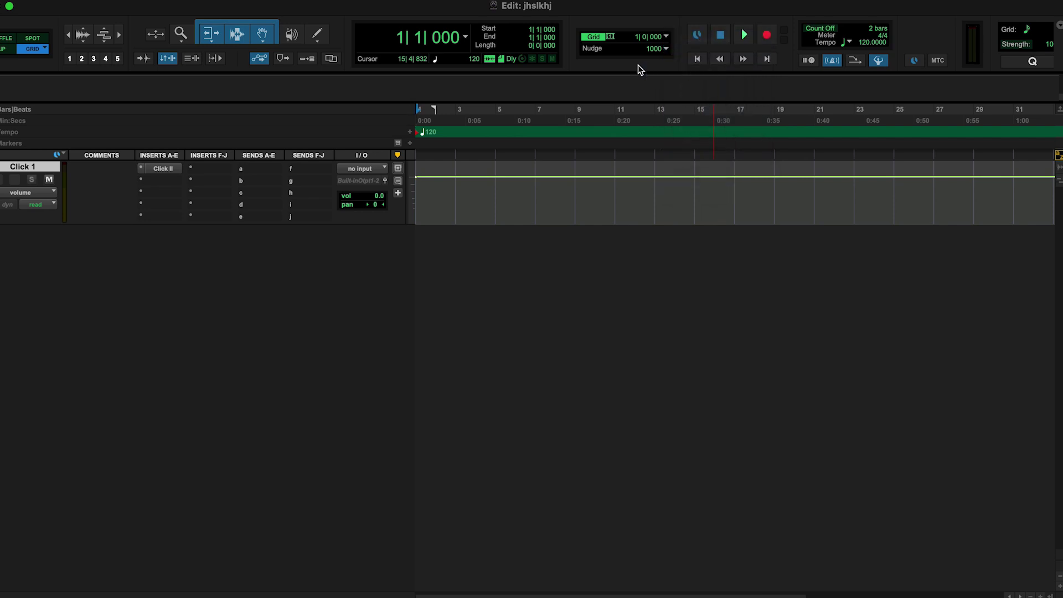
left_click(665, 37)
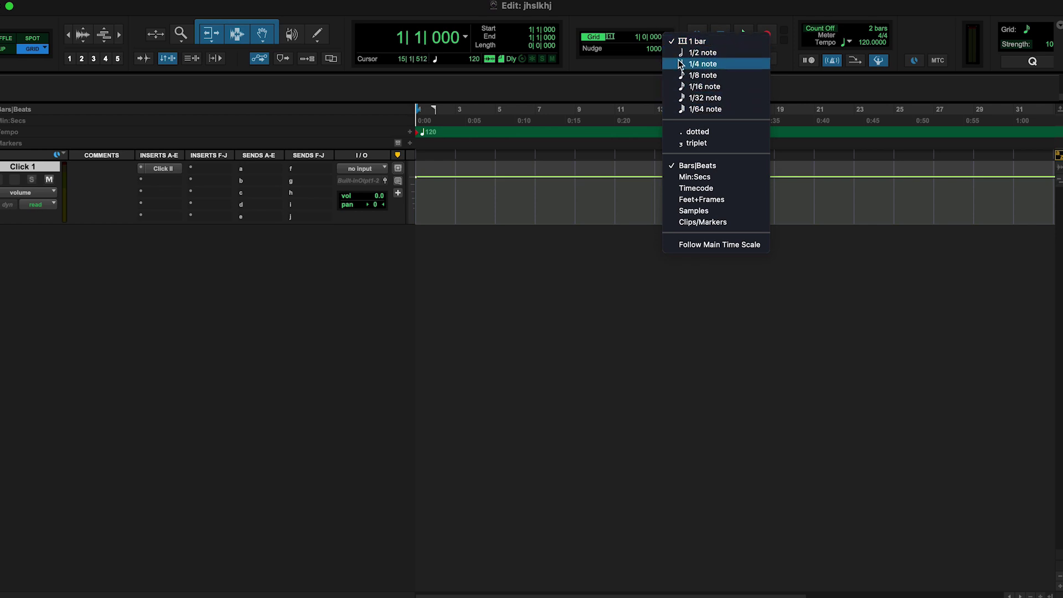
left_click(647, 19)
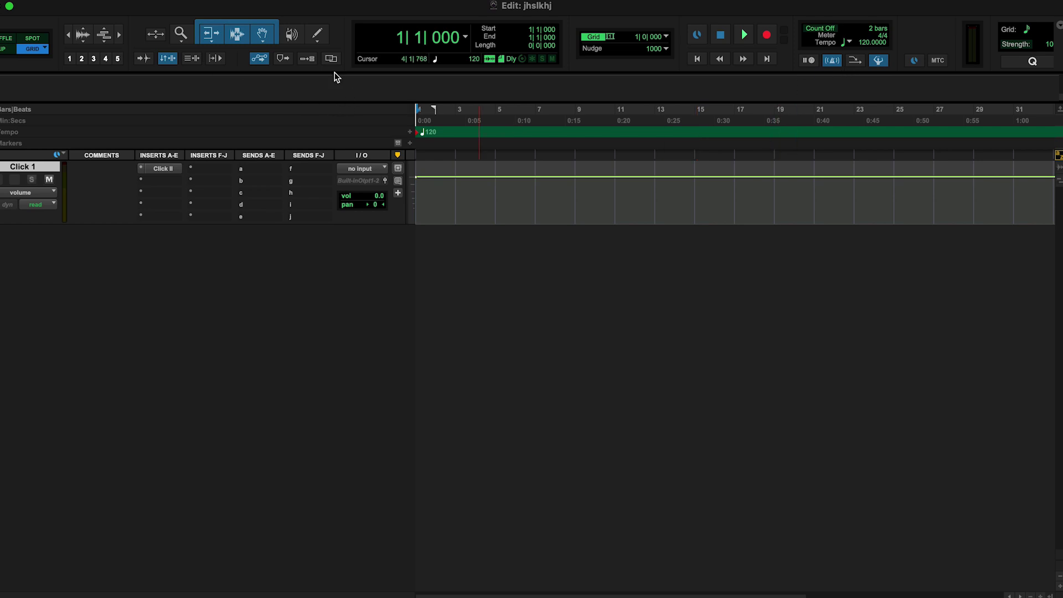
left_click(399, 1)
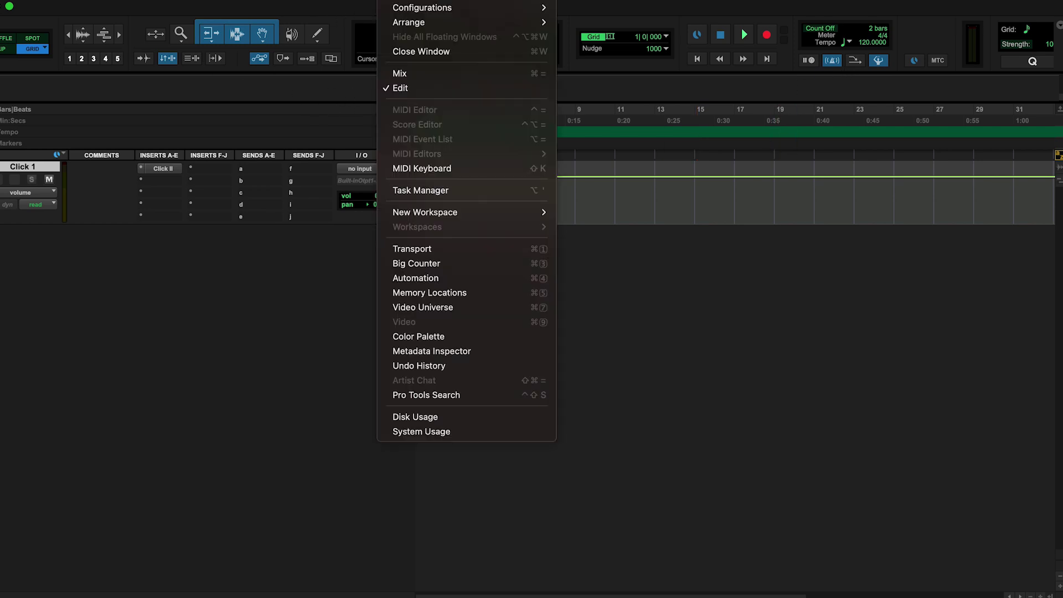
In the Mix window, add 3 new mono audio tracks via Track > New
left_click(401, 79)
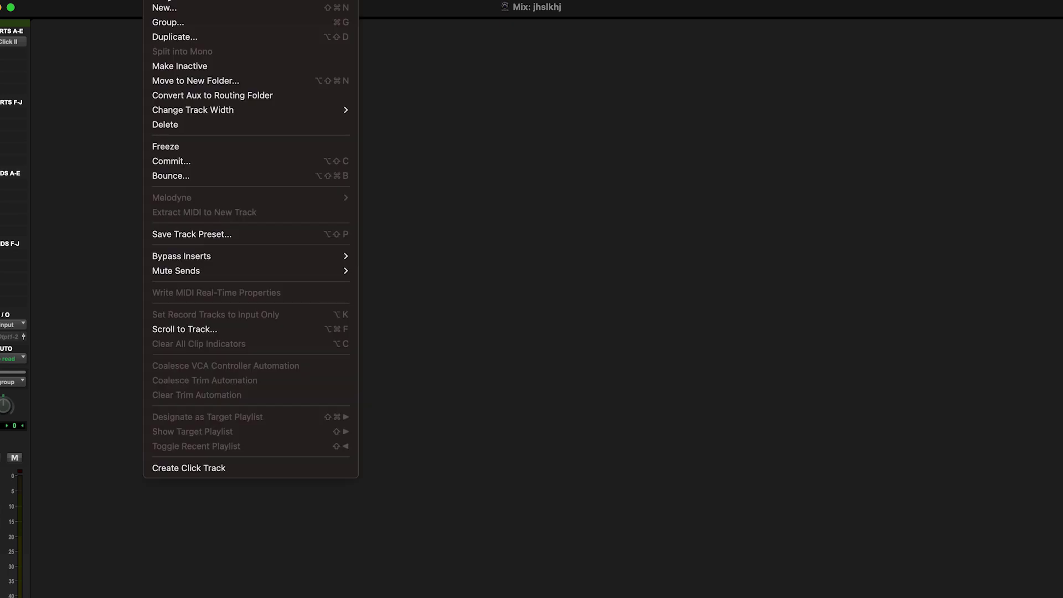
left_click(166, 7)
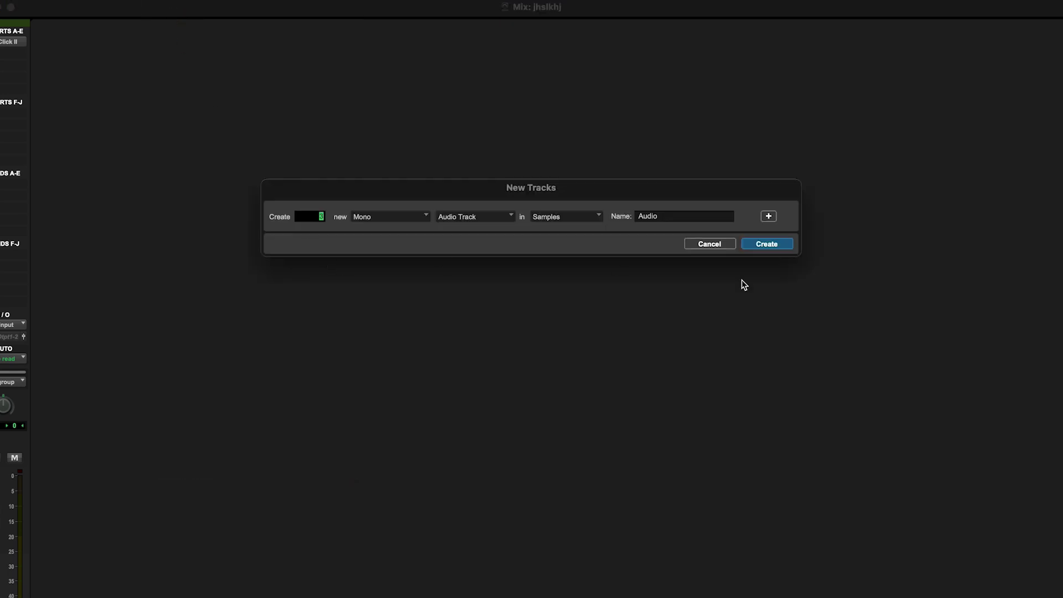
left_click(782, 249)
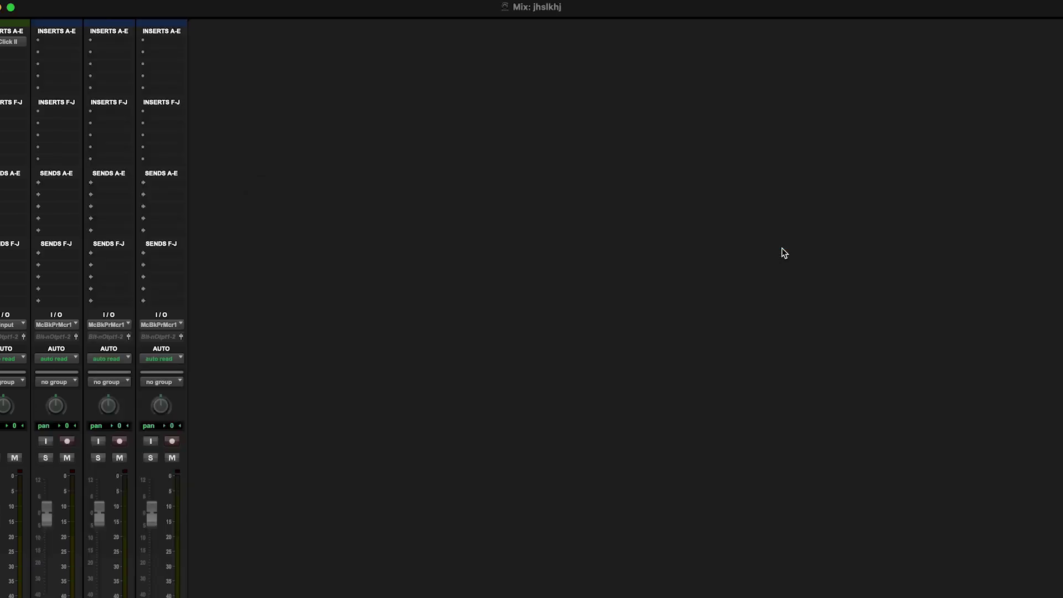
scroll(494, 295, "down", 5)
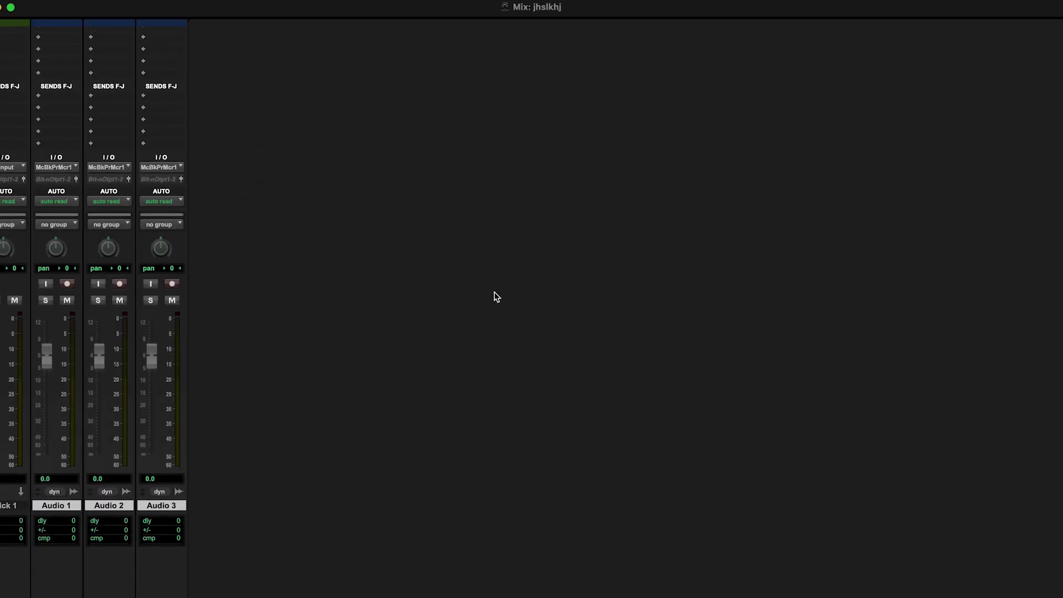
scroll(496, 296, "up", 5)
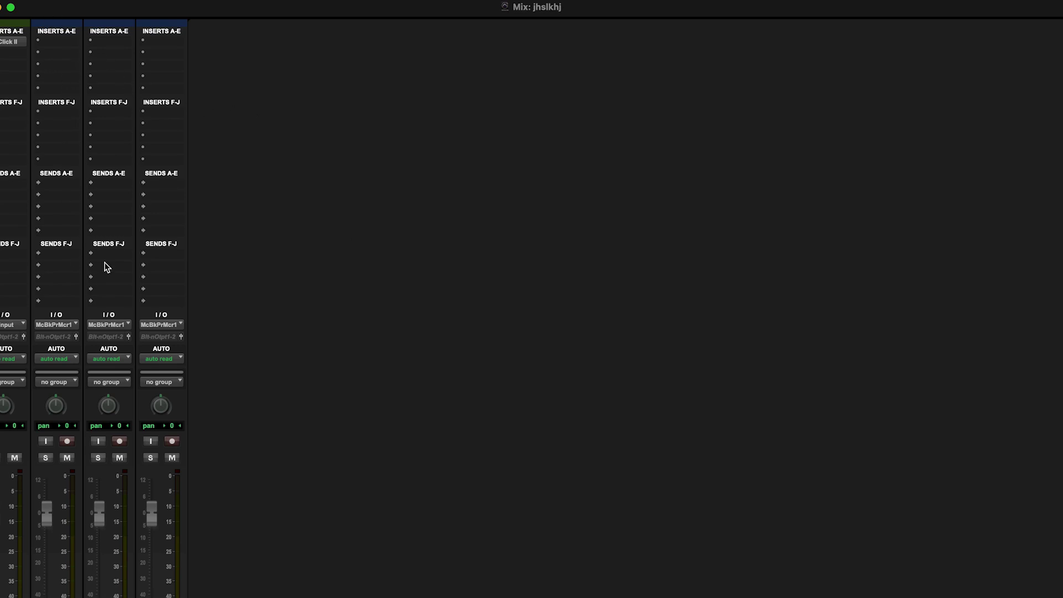
Open Audio 1's insert plug-in search and dismiss it without inserting anything
left_click(51, 43)
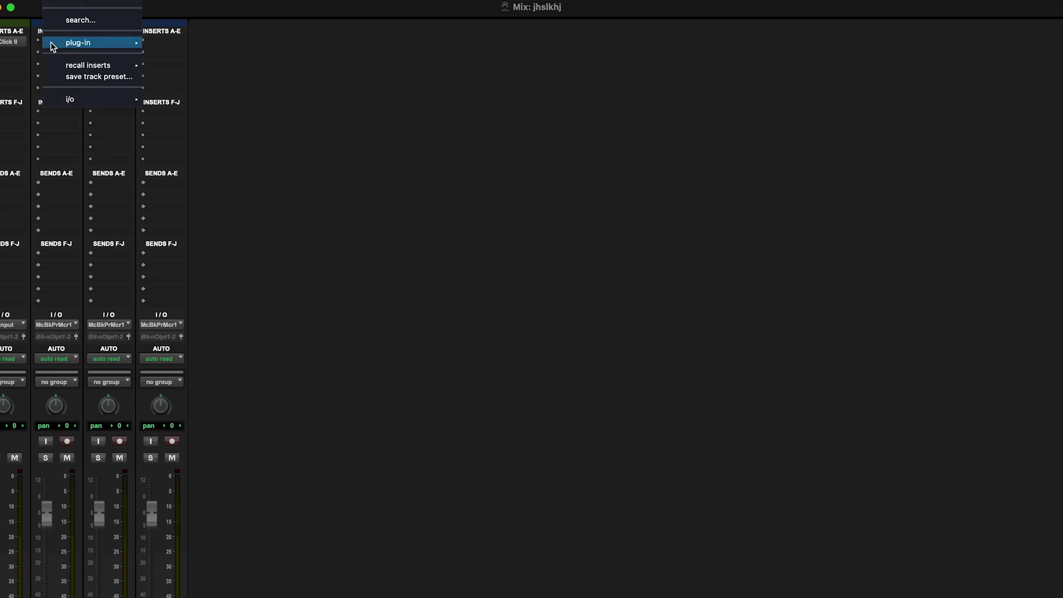
mouse_move(77, 45)
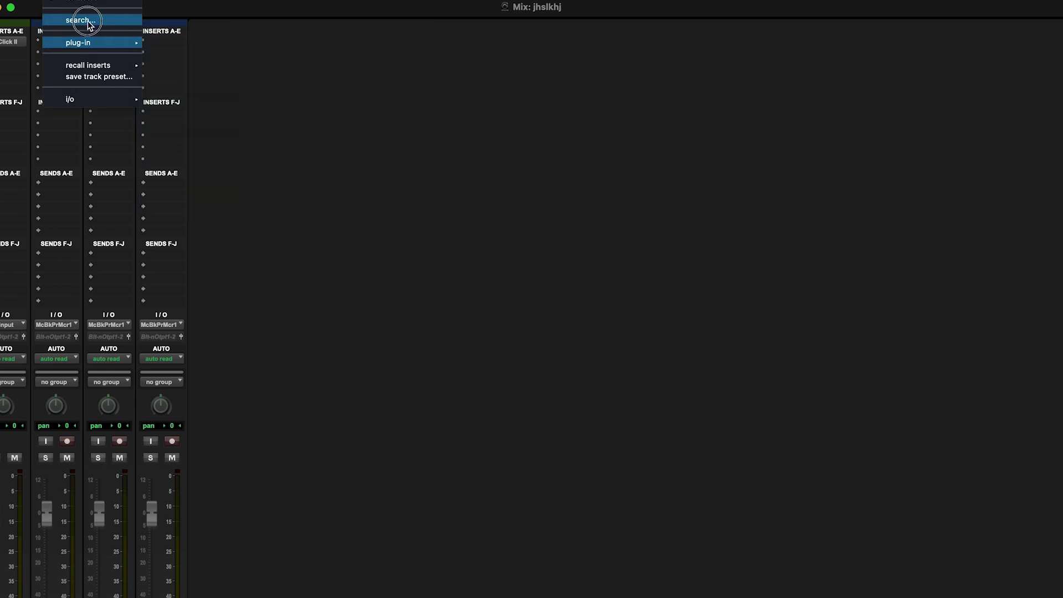
left_click(87, 22)
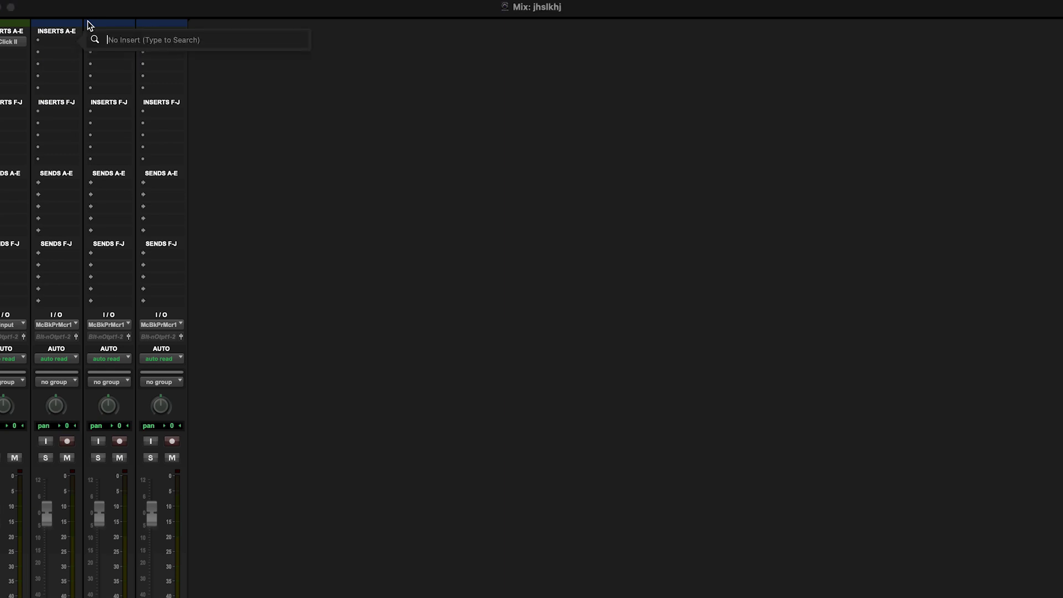
left_click(306, 226)
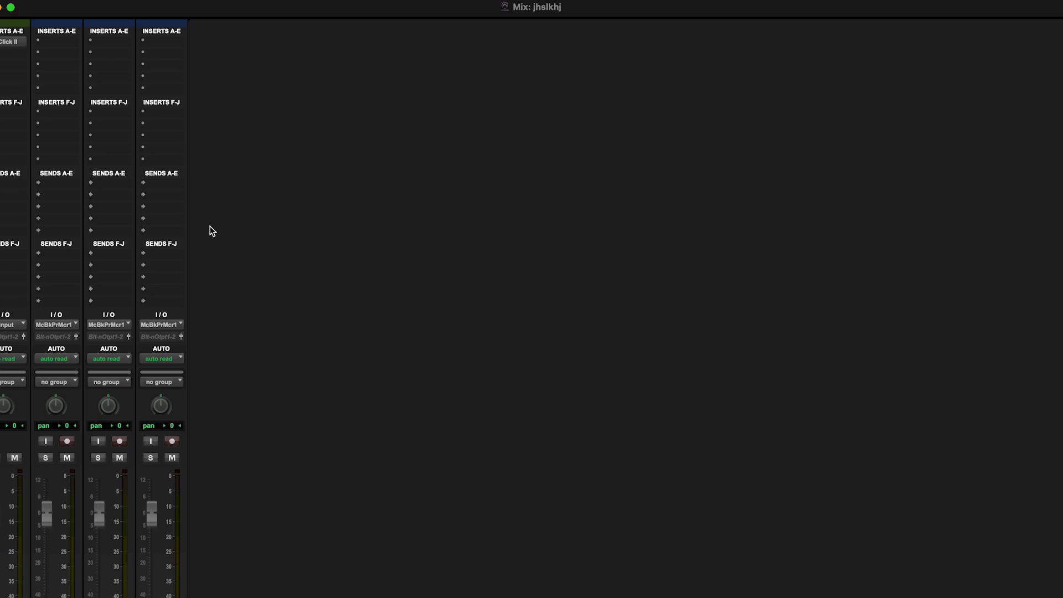
Look through the Setup, Window, Options, Event and View menus without changing anything, then resize the window
left_click(360, 0)
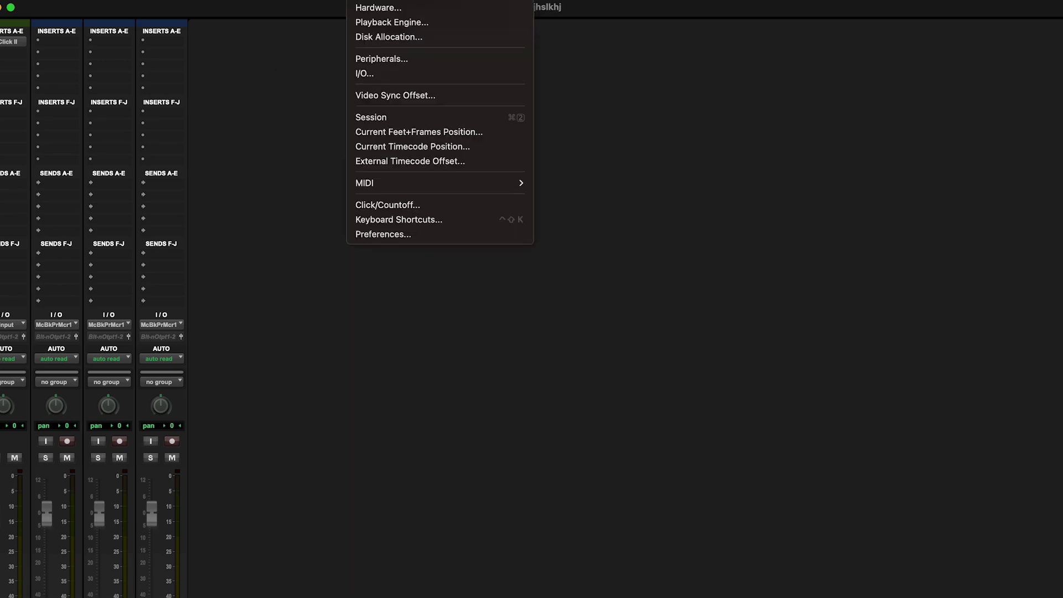
mouse_move(390, 0)
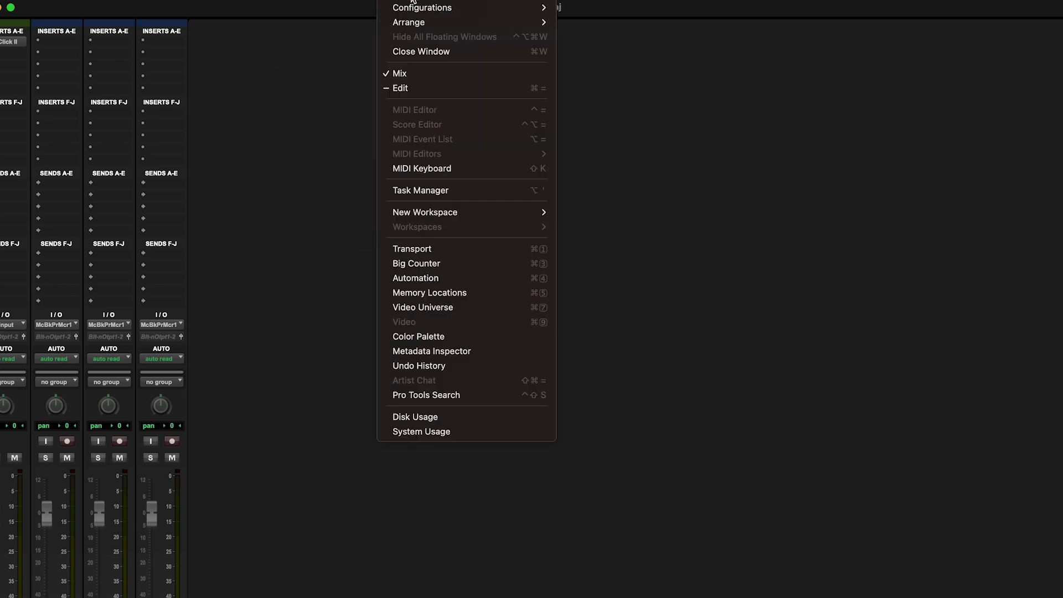
mouse_move(225, 0)
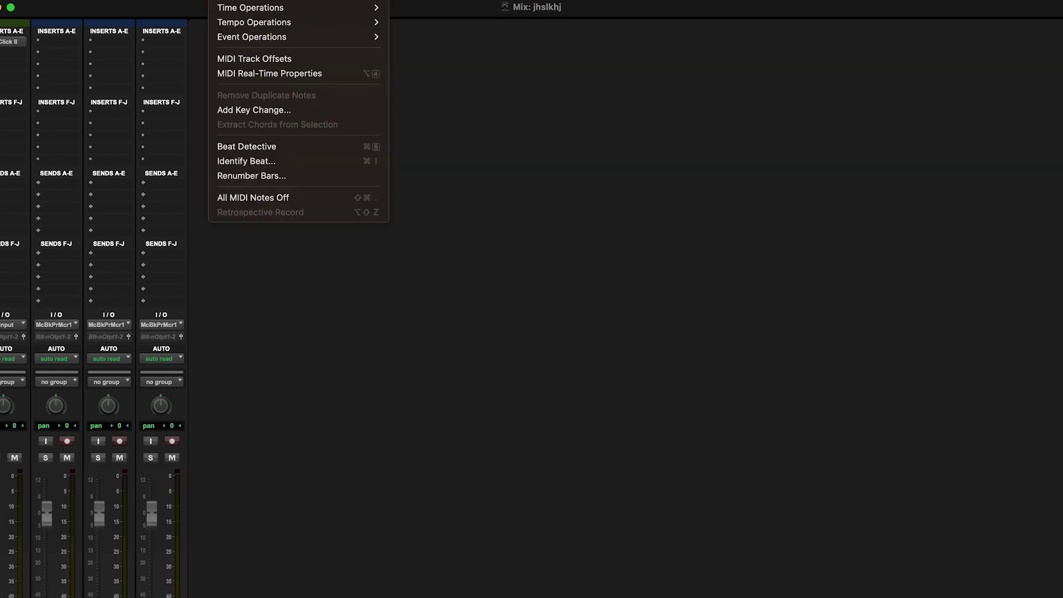
mouse_move(117, 0)
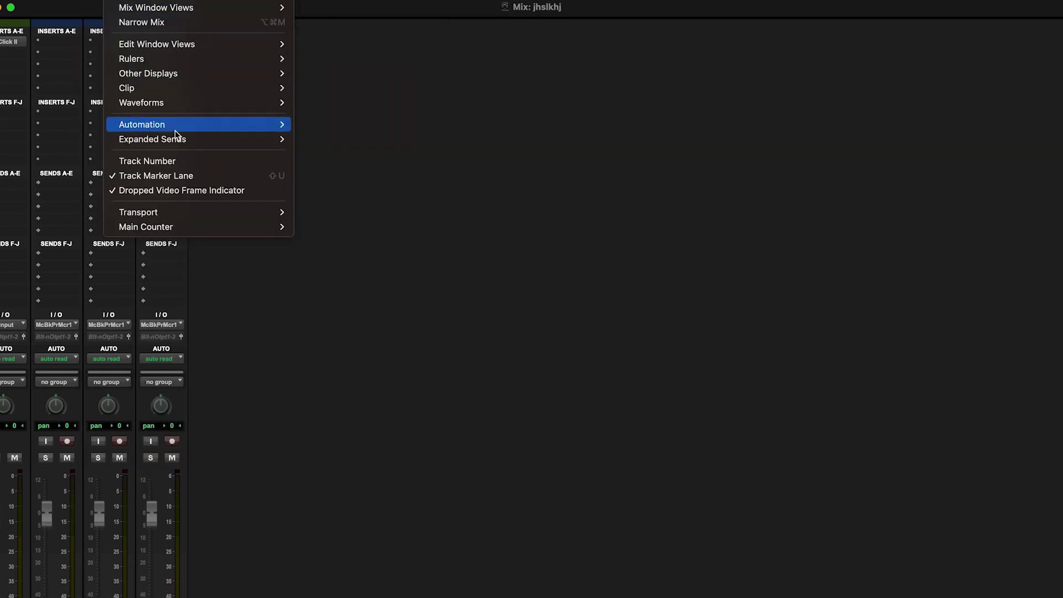
mouse_move(198, 216)
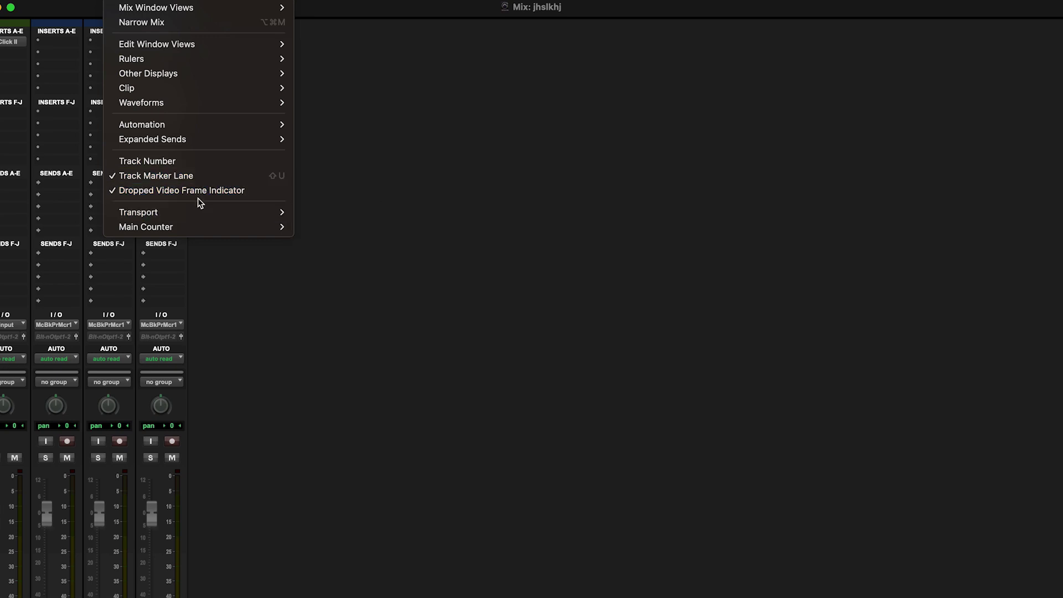
mouse_move(206, 106)
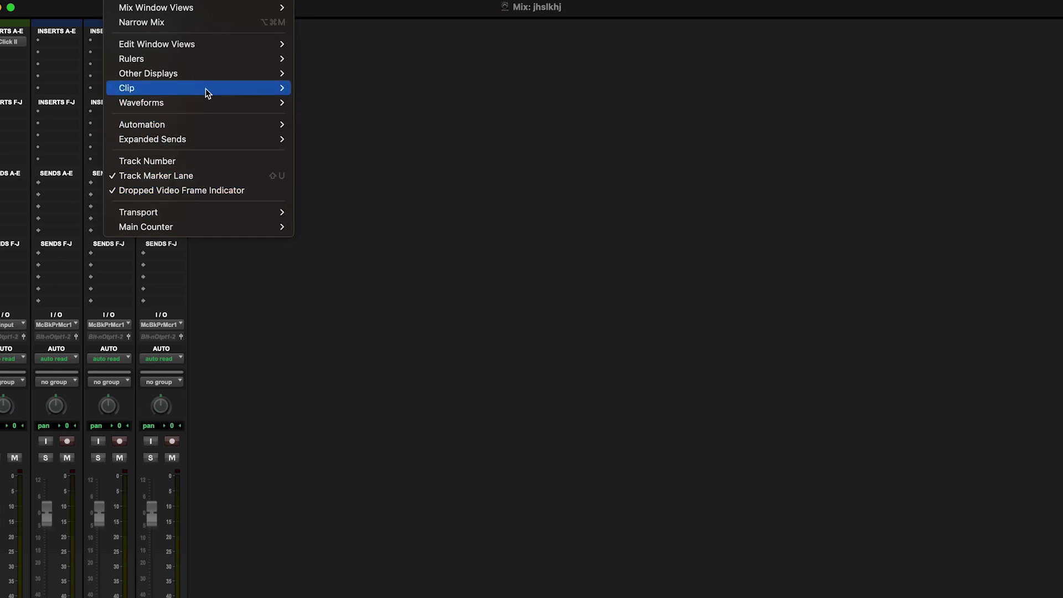
mouse_move(214, 65)
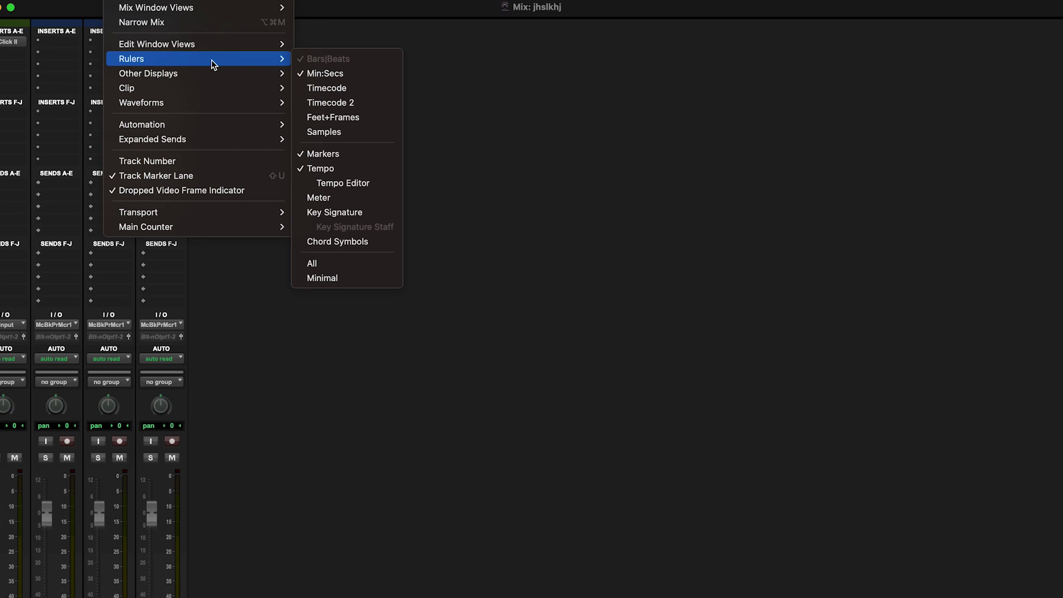
left_click(397, 306)
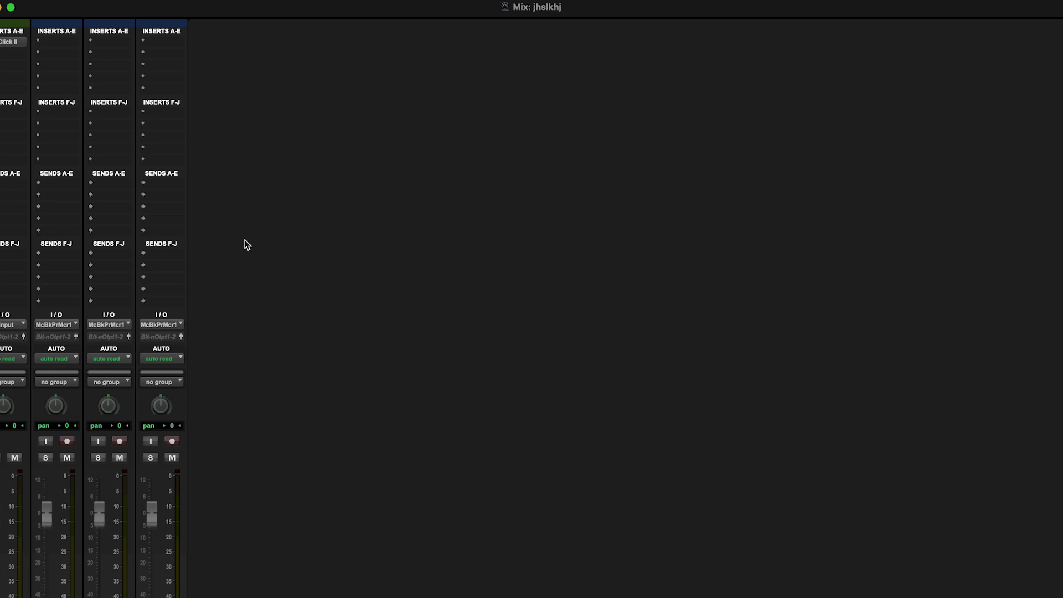
left_click(10, 7)
key("super+equal")
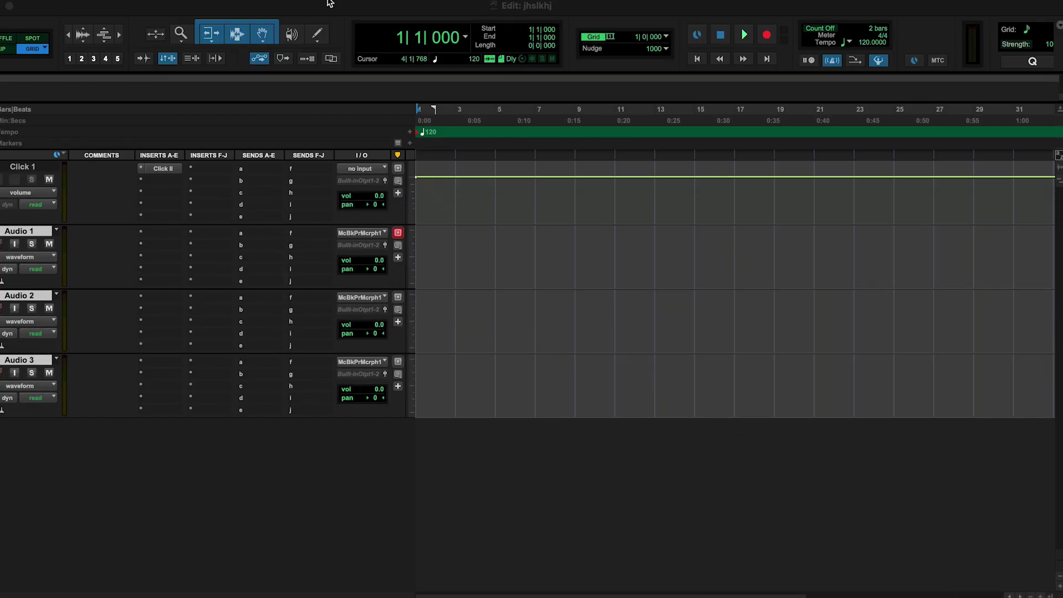
left_click(338, 1)
mouse_move(274, 1)
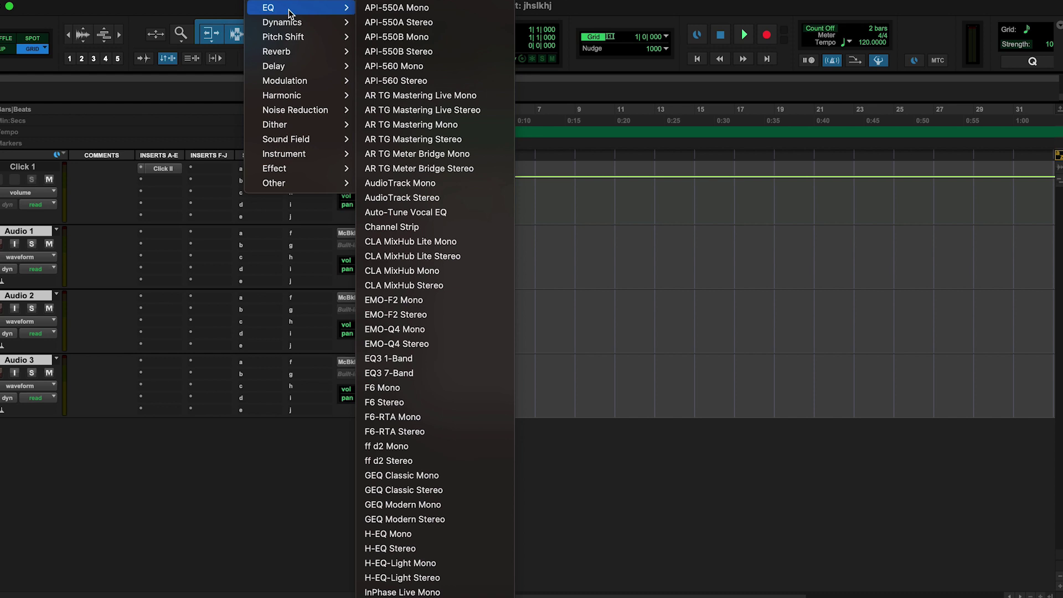
mouse_move(291, 30)
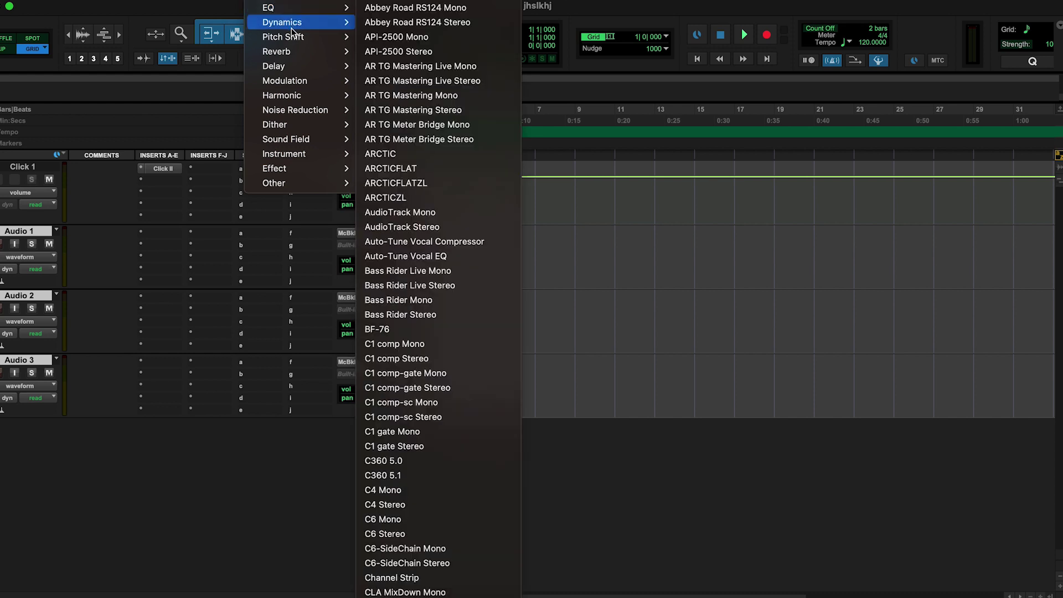
mouse_move(293, 55)
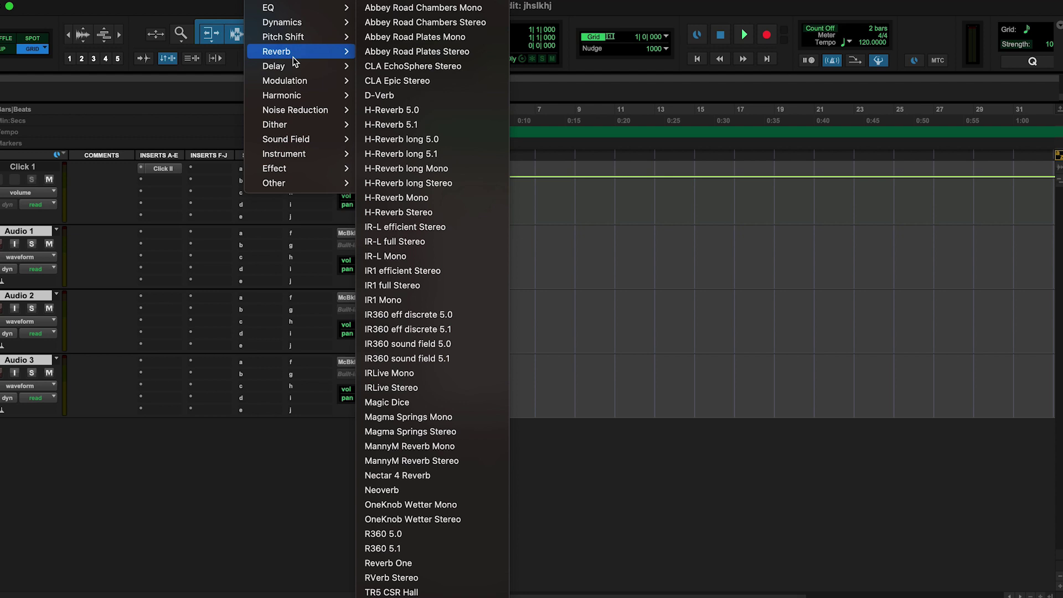
mouse_move(299, 99)
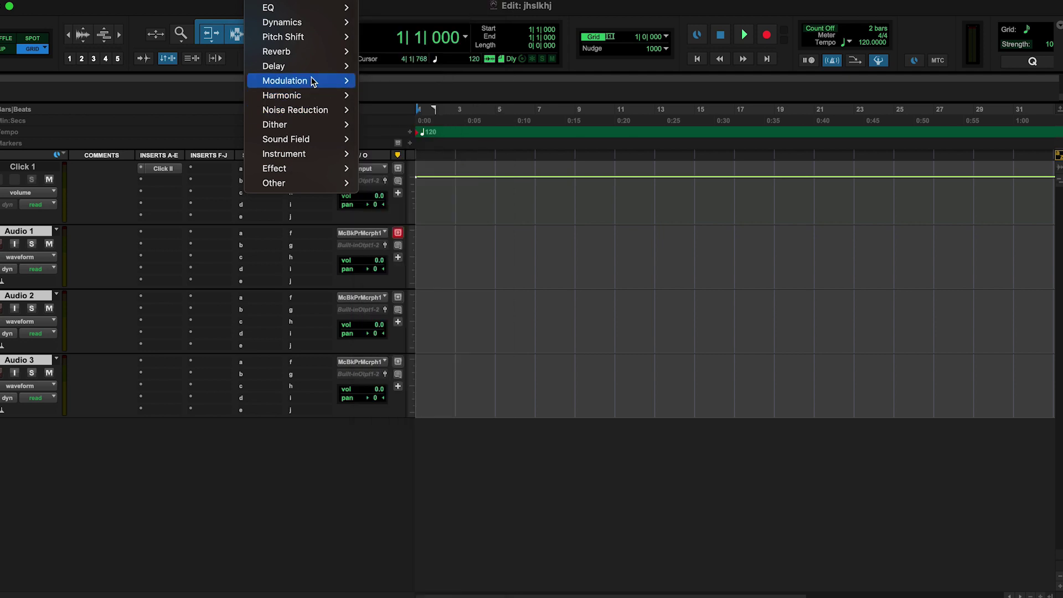
left_click(290, 483)
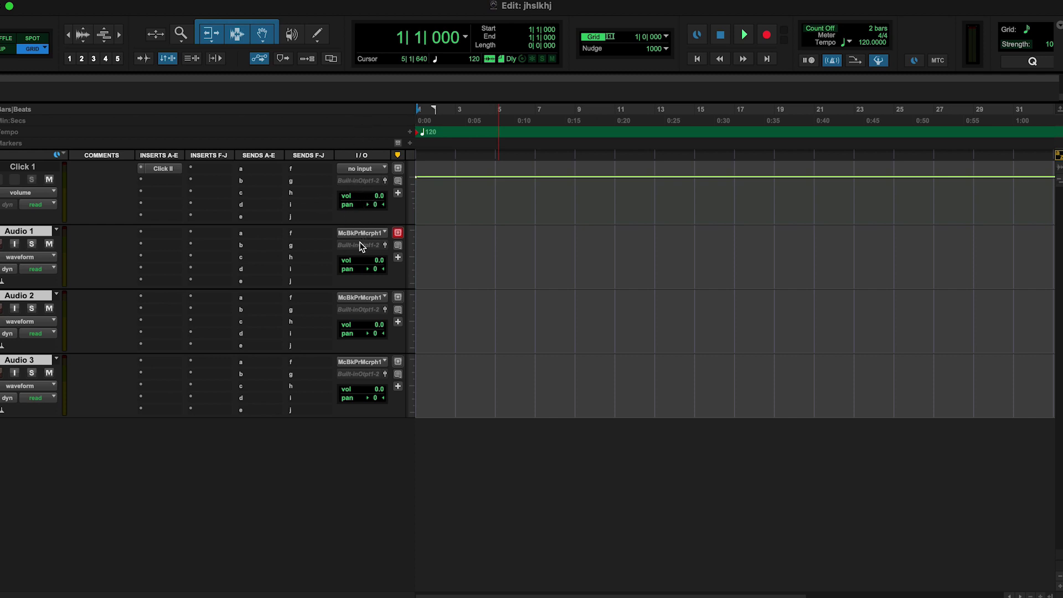
Lower Audio 1's volume to -13.8, leaving its inserts, comments and track options unchanged
mouse_move(370, 261)
left_mouse_down()
mouse_move(372, 274)
mouse_move(381, 265)
left_mouse_up()
left_click(169, 244)
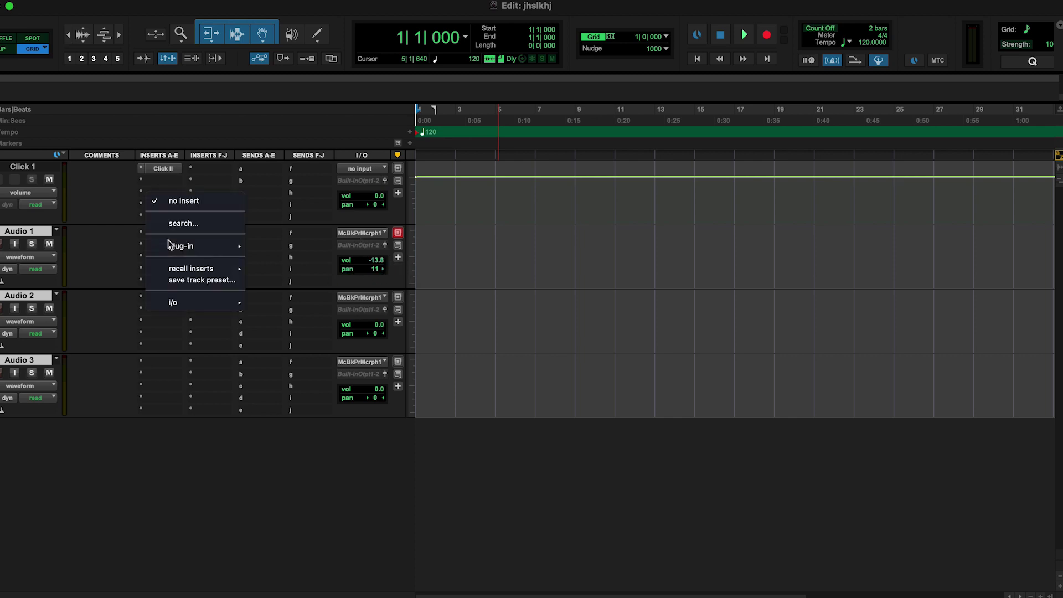
left_click(164, 454)
left_click(91, 262)
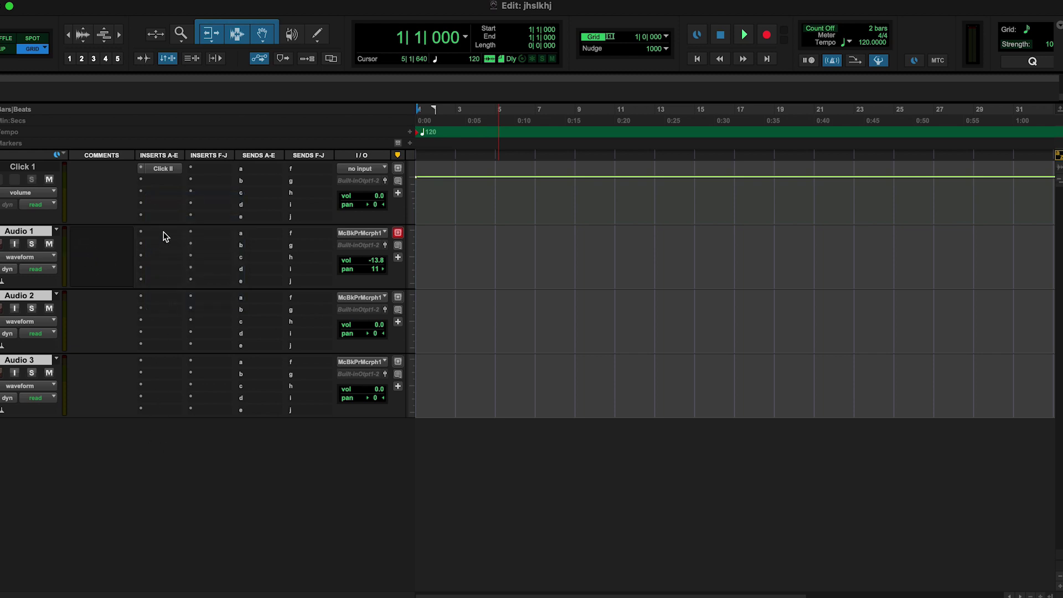
right_click(25, 235)
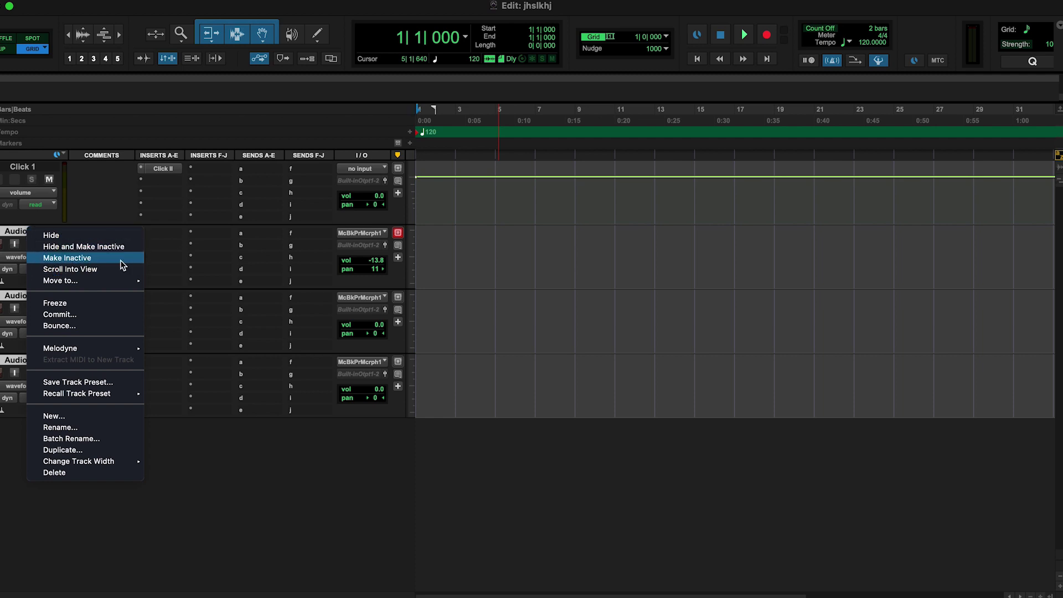
mouse_move(125, 281)
left_click(314, 503)
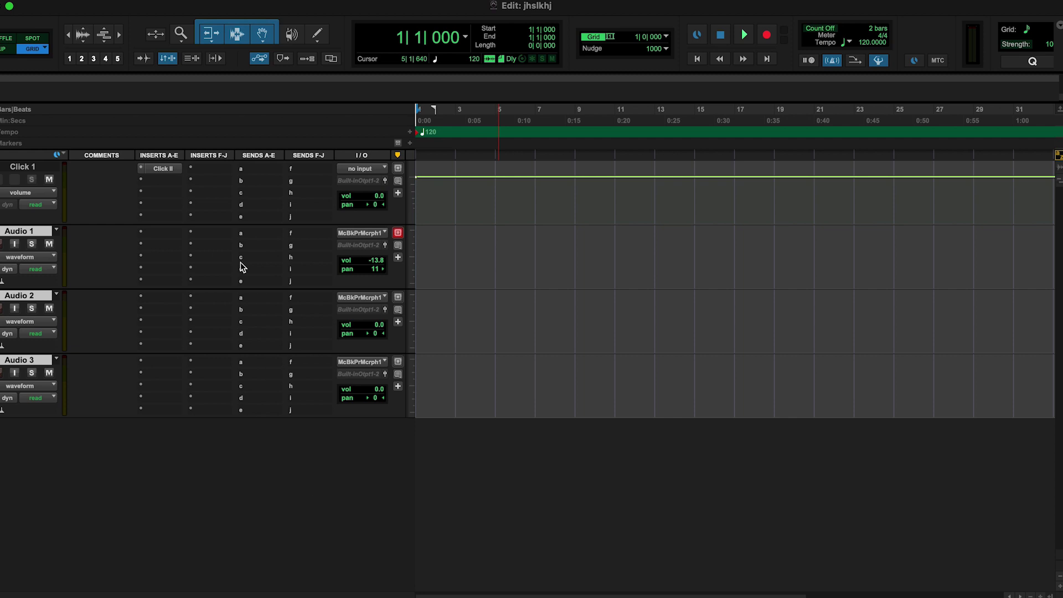
left_click(60, 156)
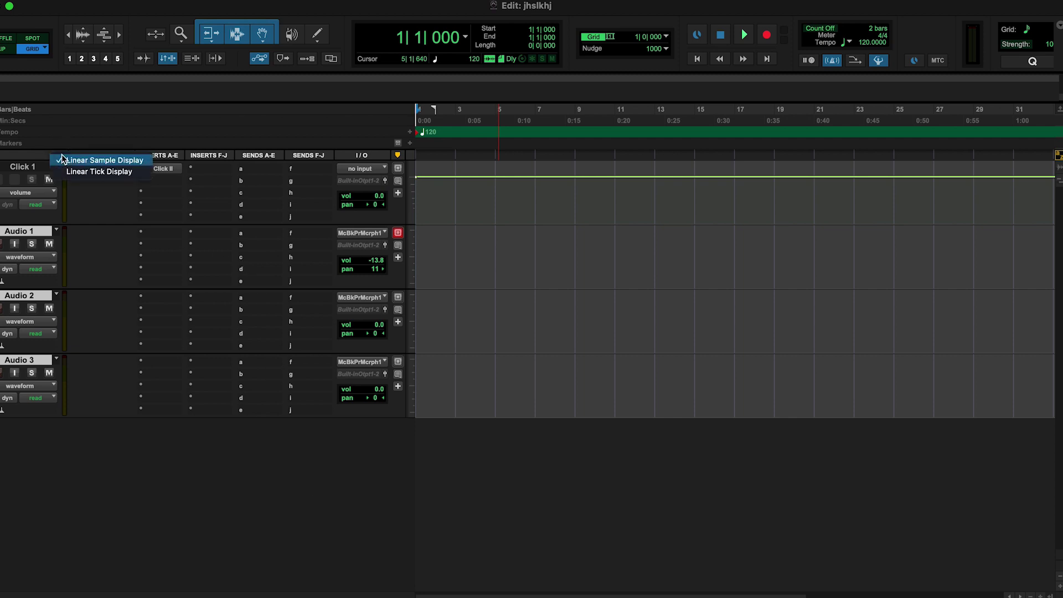
left_click(62, 160)
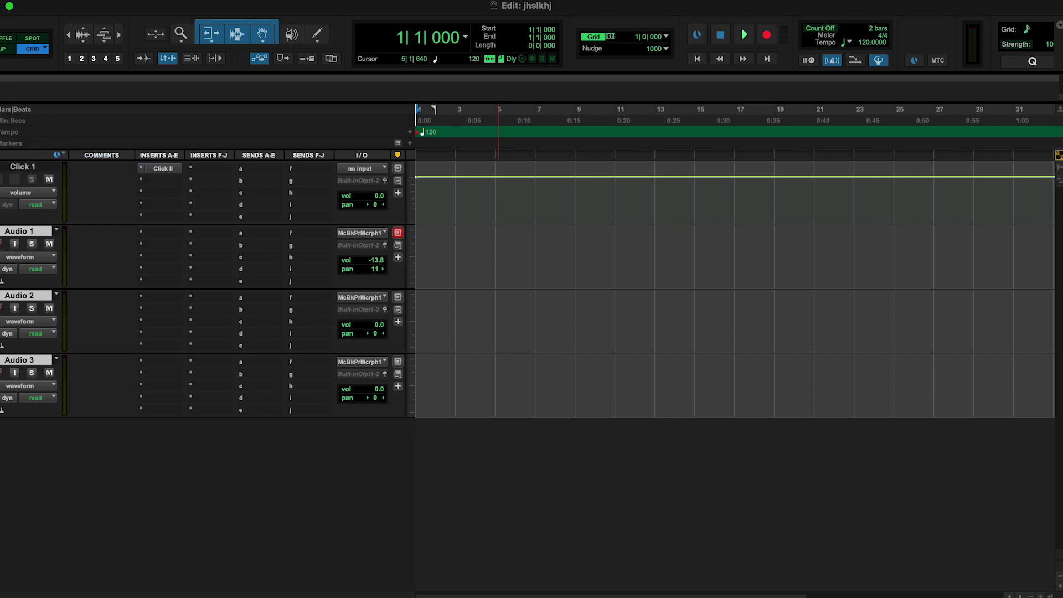
left_click(4, 155)
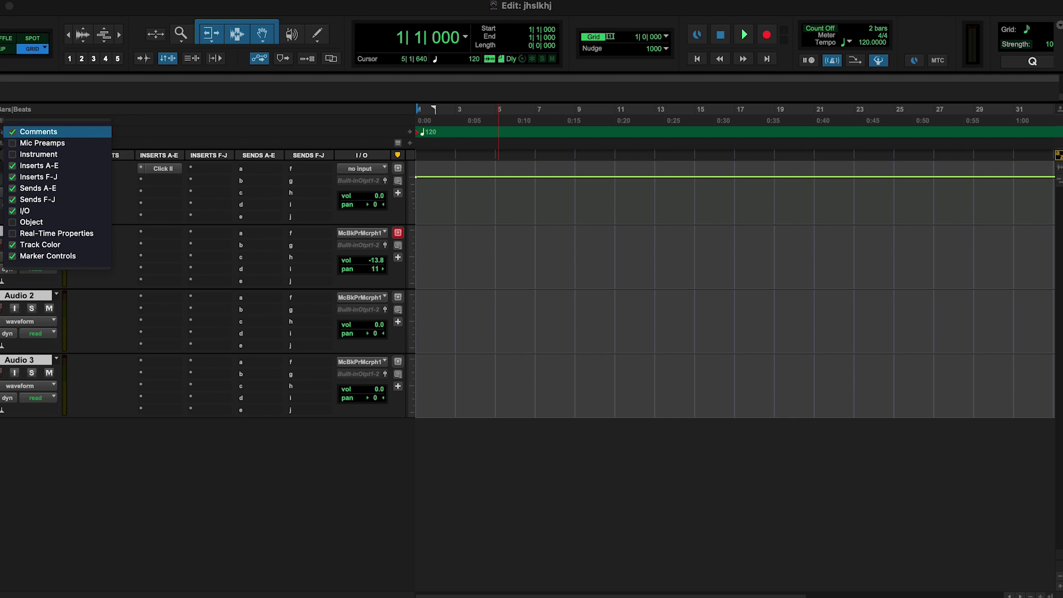
left_click(197, 467)
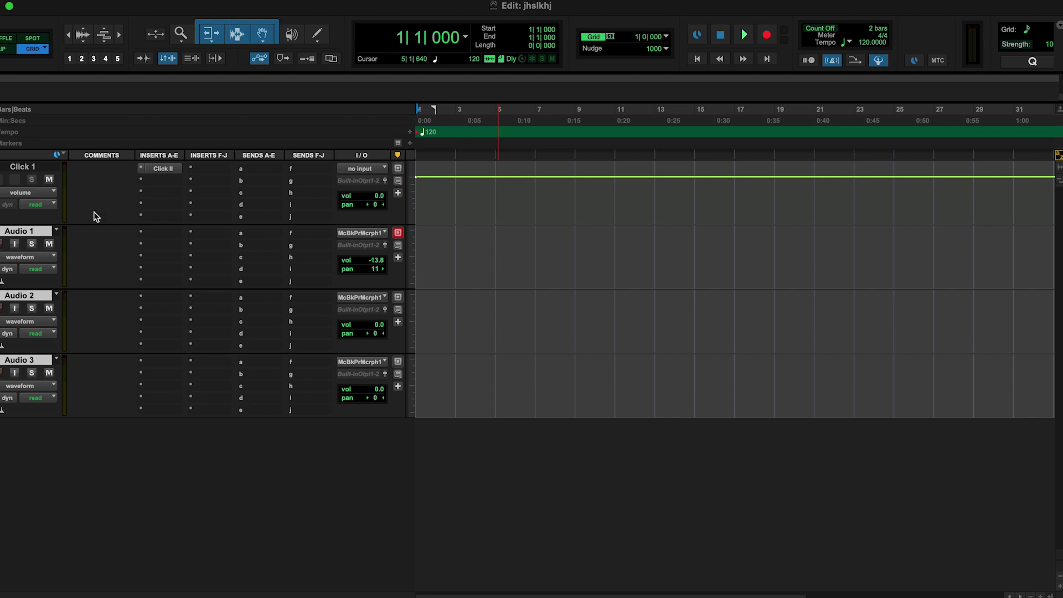
left_click(7, 156)
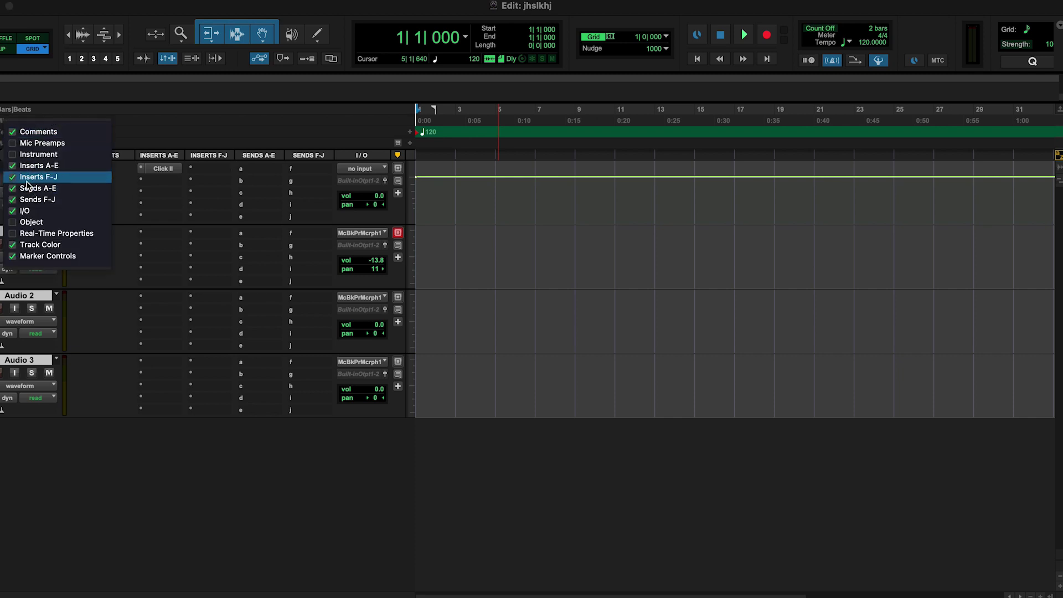
left_click(17, 178)
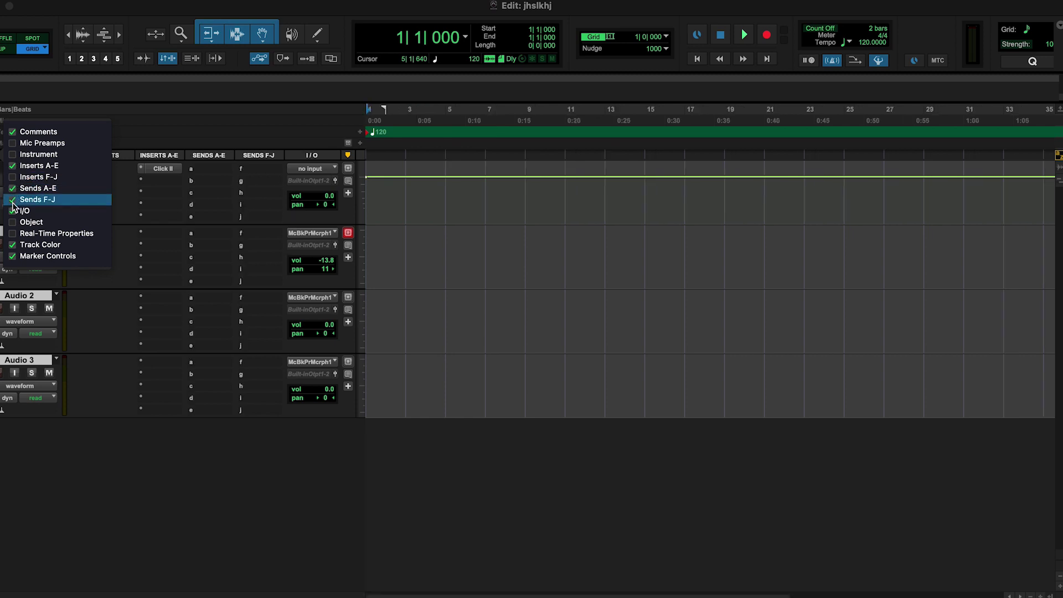
left_click(14, 201)
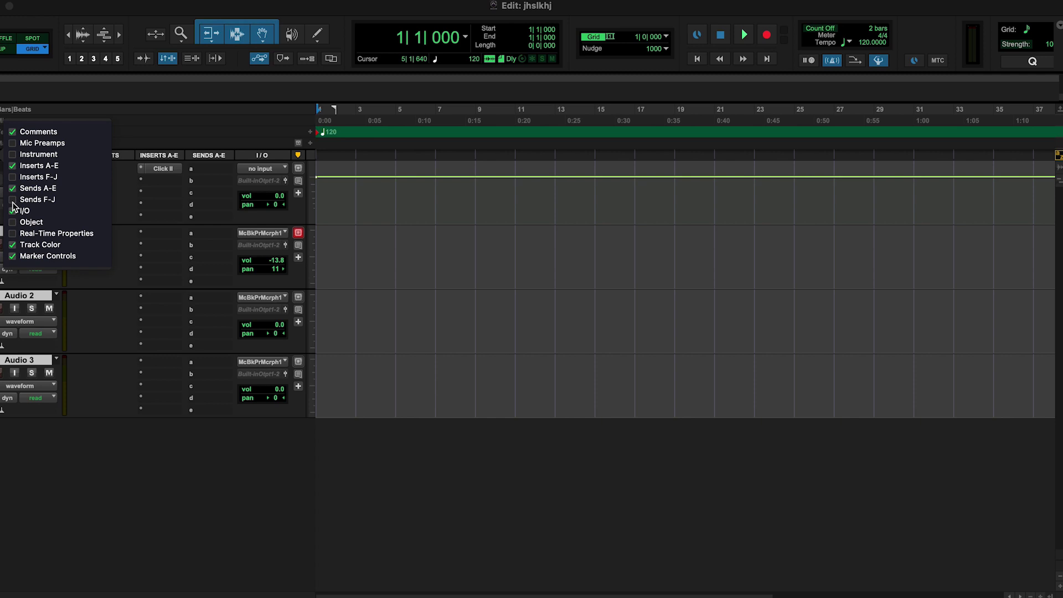
left_click(12, 201)
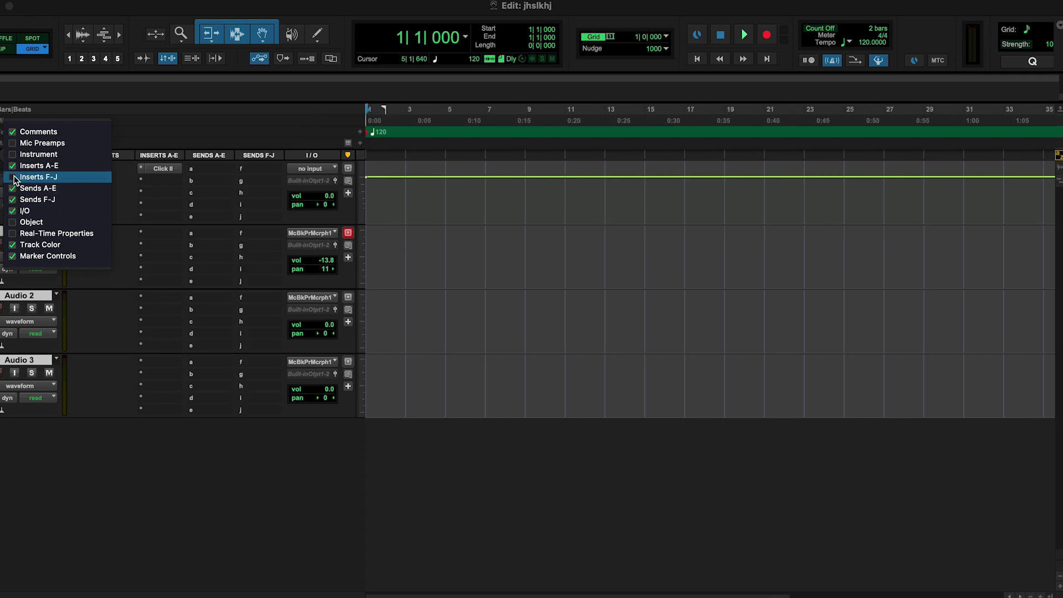
left_click(13, 177)
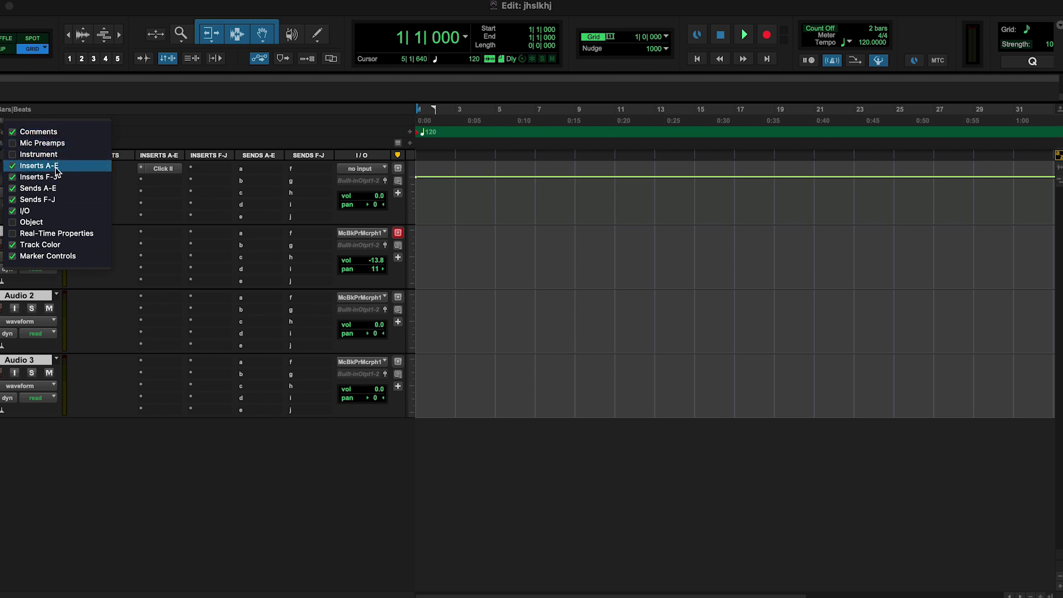
left_click(220, 501)
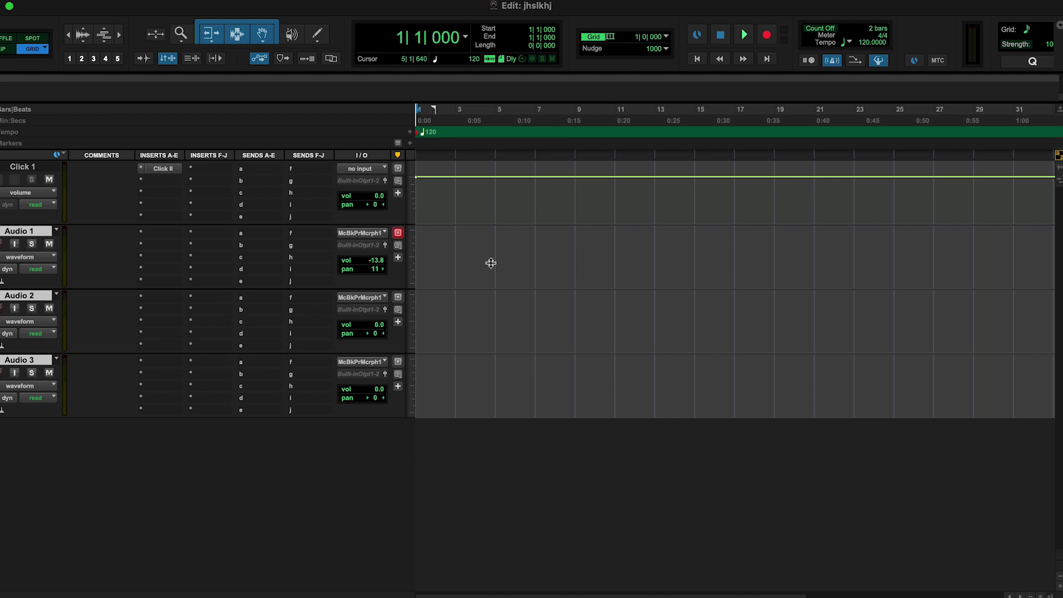
Arm the transport Record button, toggling Audio 1's record-enable on and back off
left_click(767, 37)
left_click(2, 244)
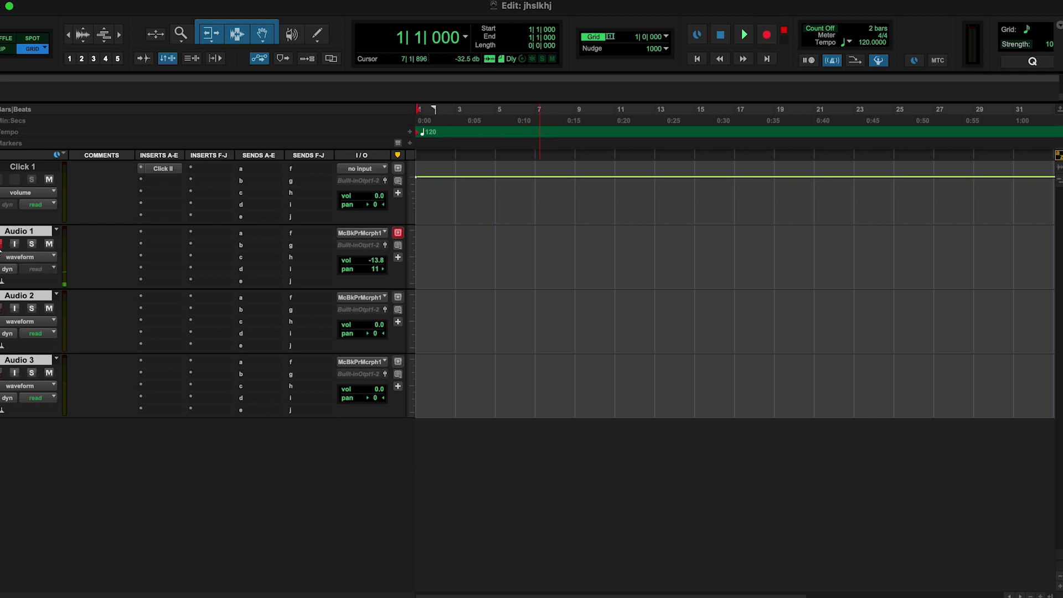
left_click(2, 244)
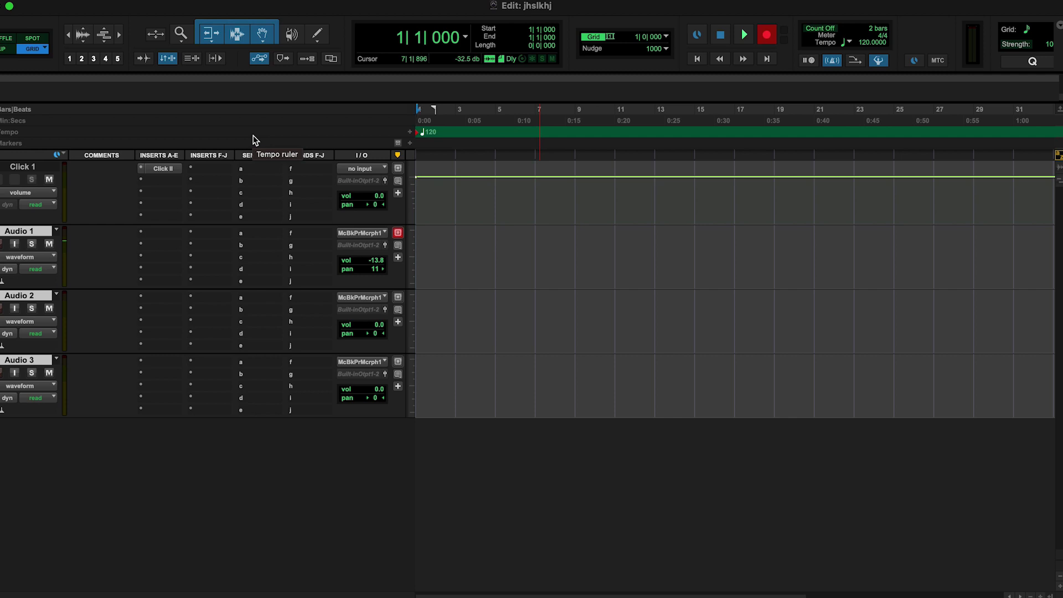
left_click(417, 2)
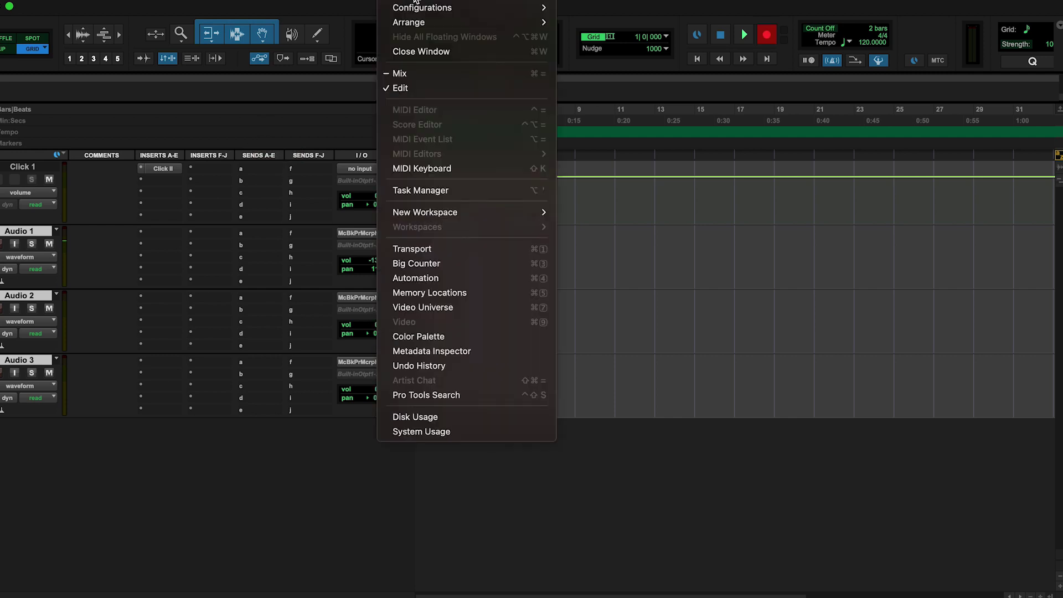
mouse_move(376, 2)
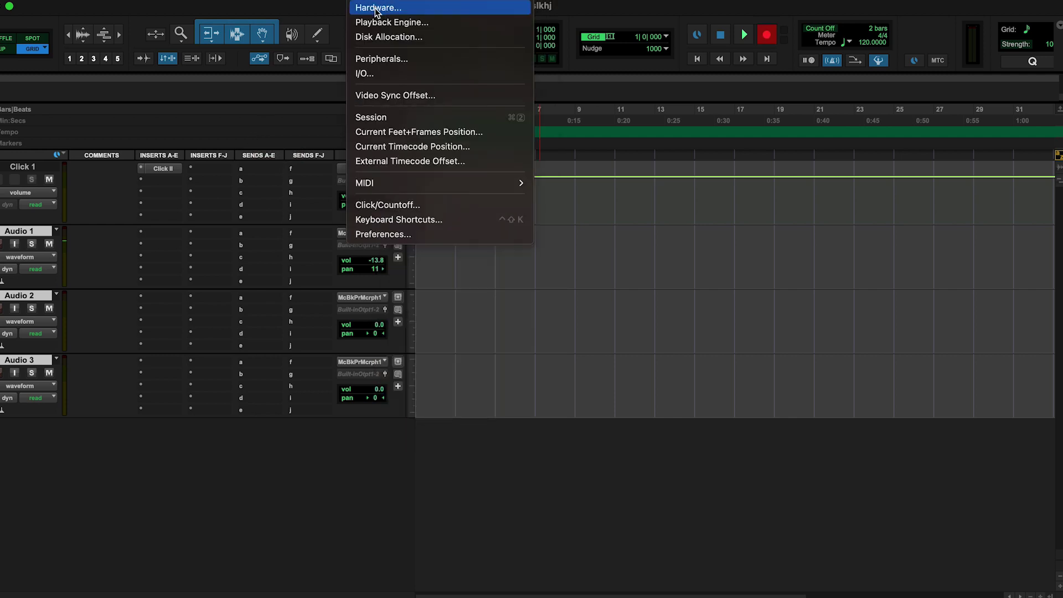
left_click(376, 8)
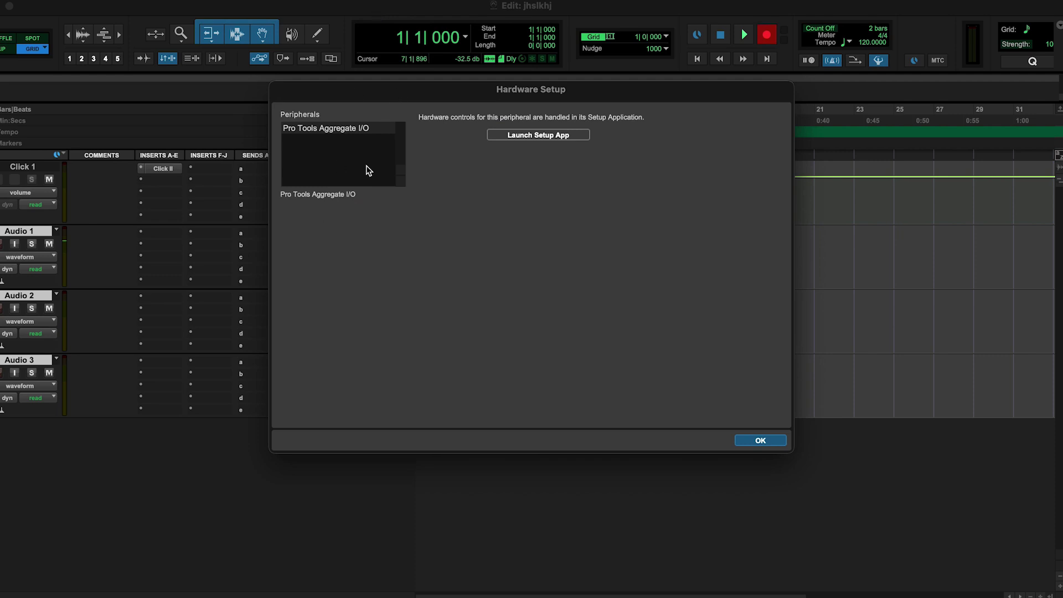
left_click(767, 443)
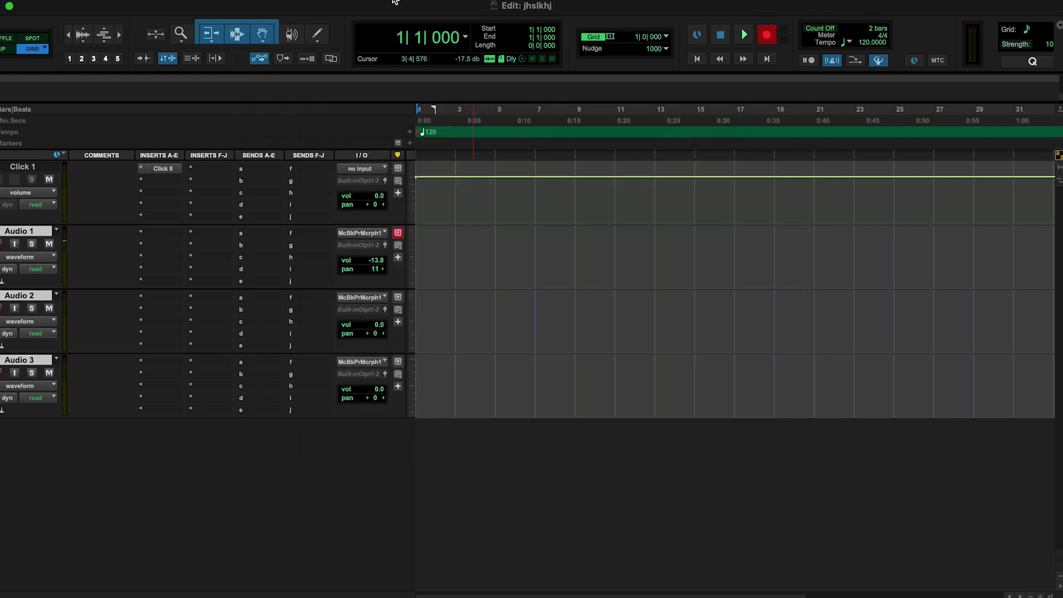
left_click(395, 2)
left_click(382, 22)
left_click(497, 116)
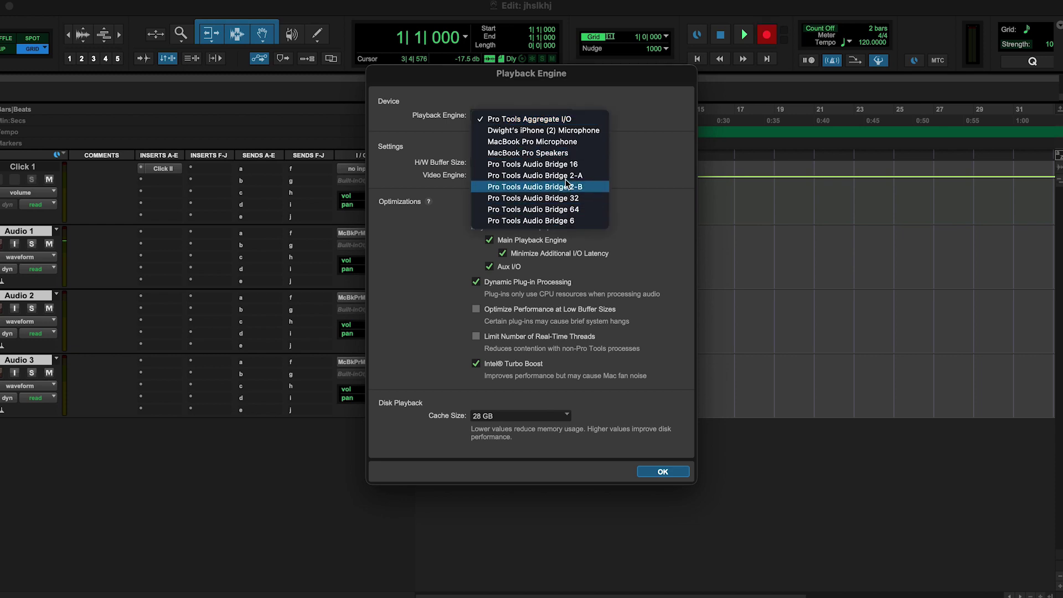
left_click(631, 125)
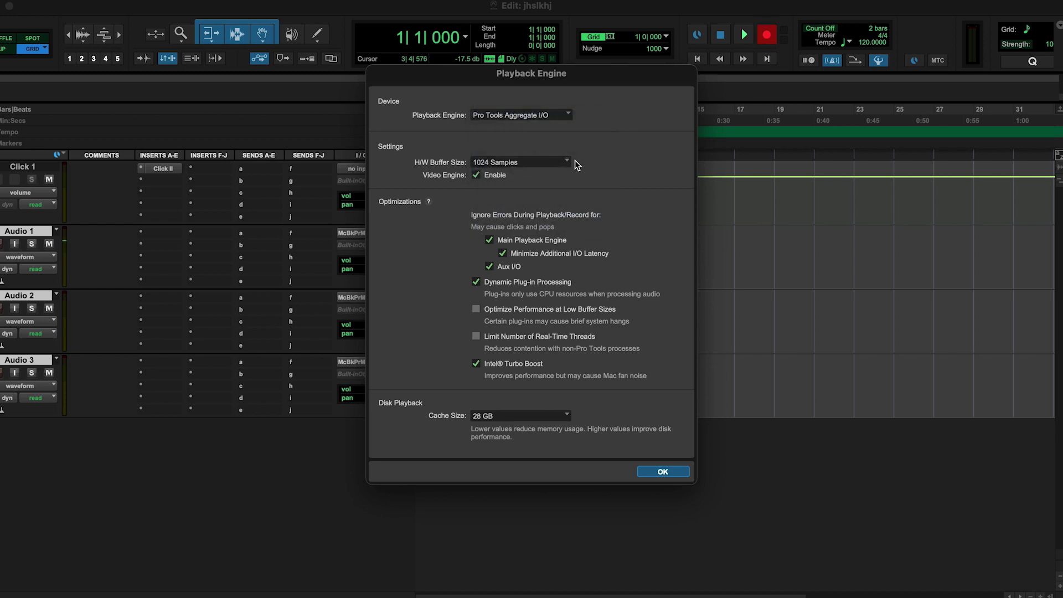
left_click(548, 165)
left_click(614, 174)
left_click(540, 417)
left_click(605, 396)
left_click(665, 471)
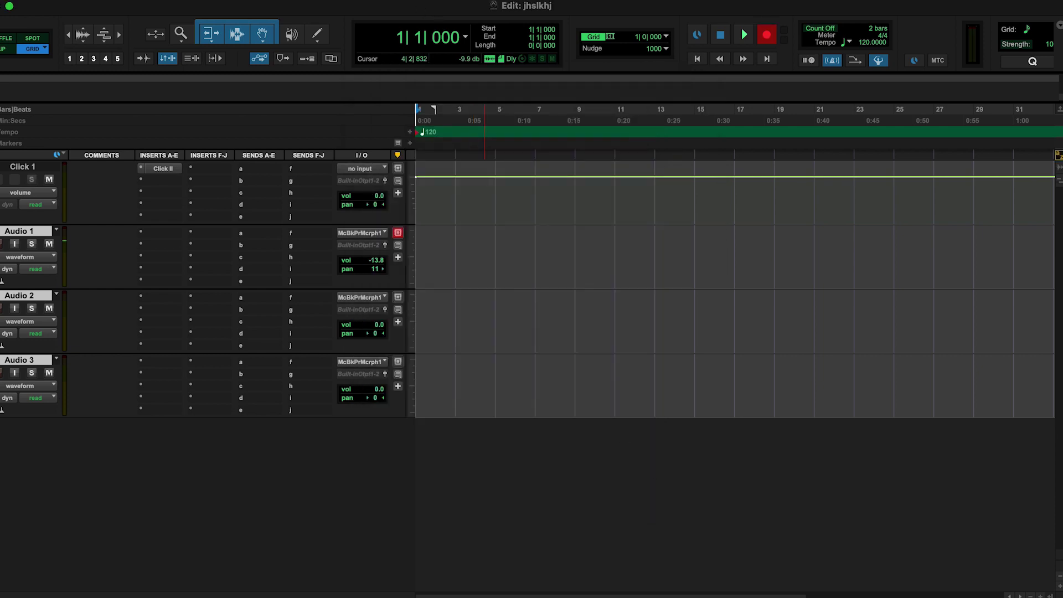
left_click(394, 1)
mouse_move(360, 2)
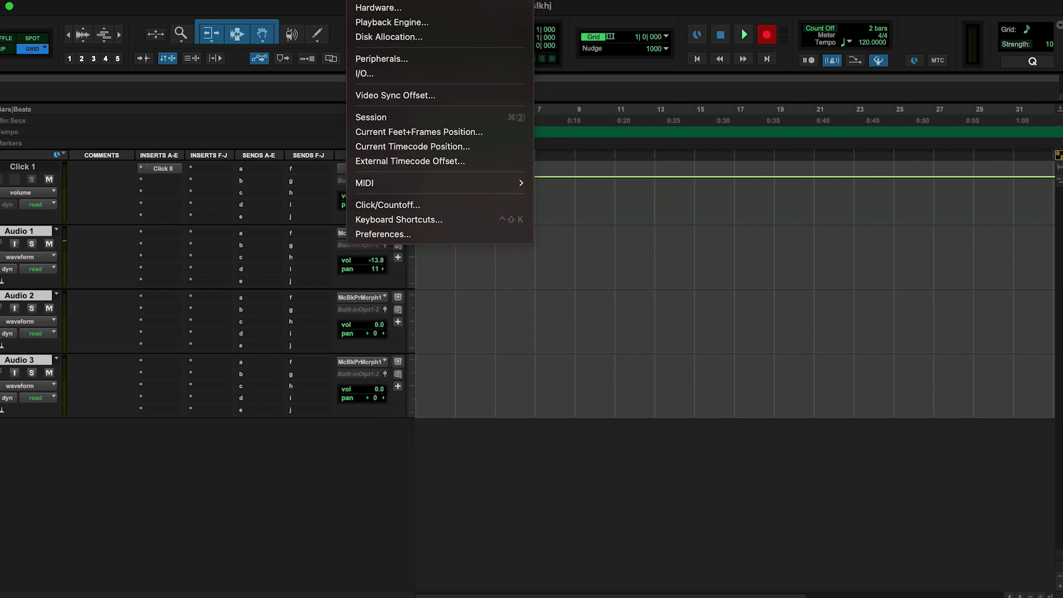
left_click(372, 73)
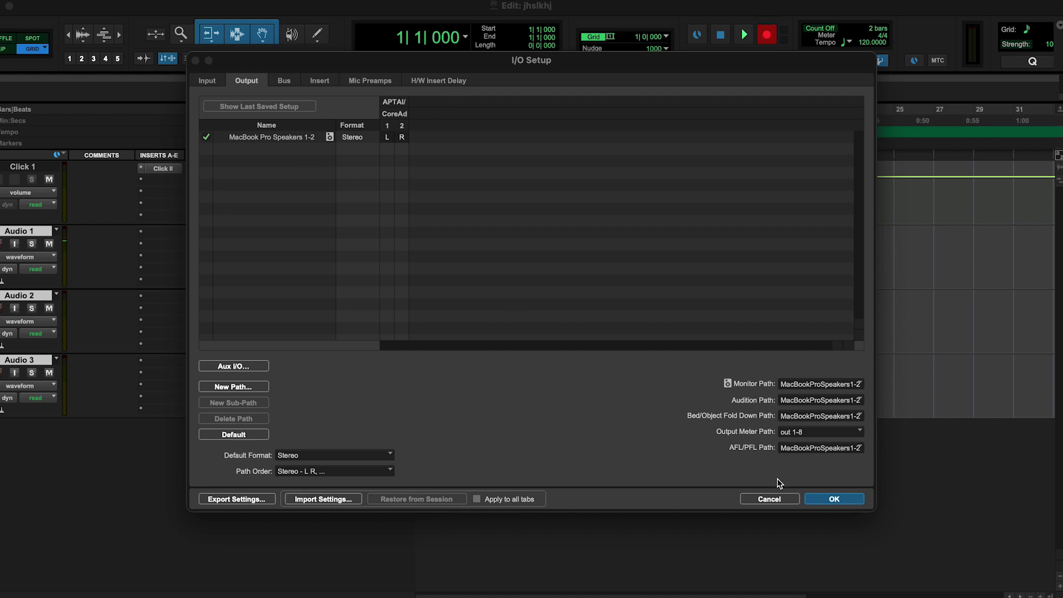
left_click(775, 500)
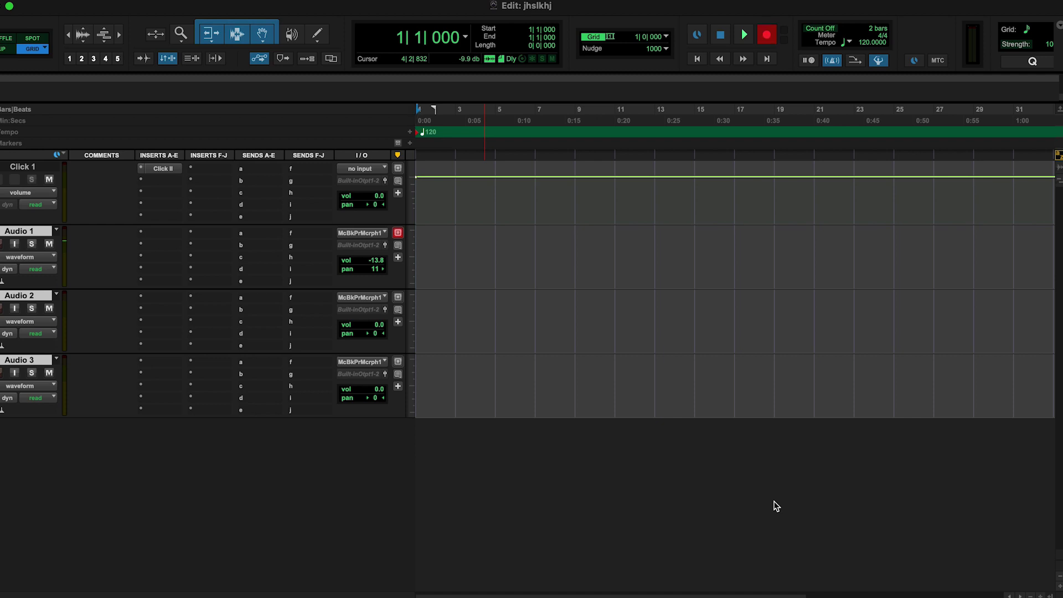
Turn off the transport Record button to disarm the jhslkhj session
left_click(773, 44)
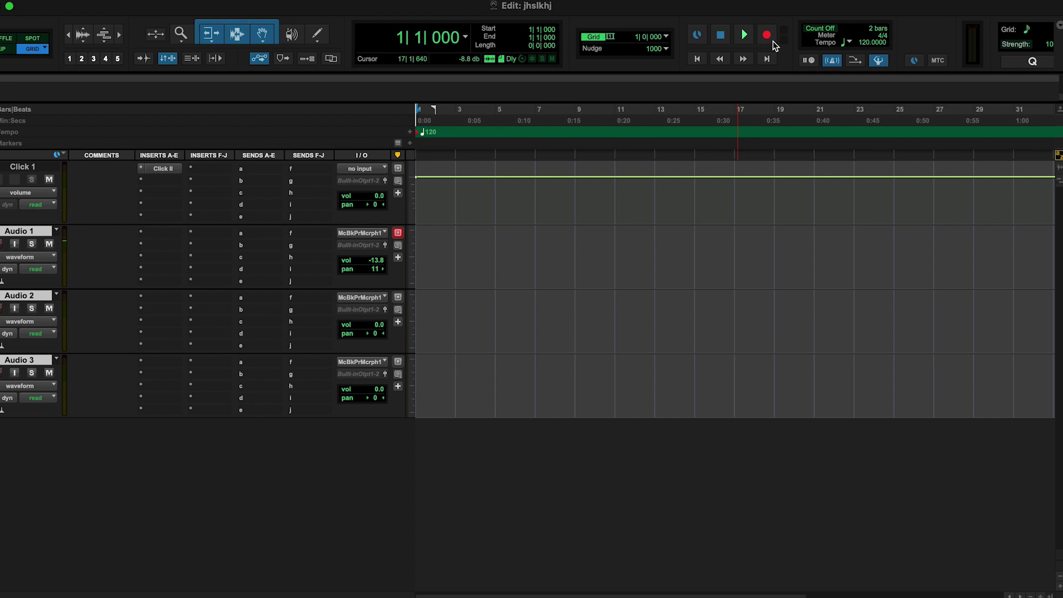